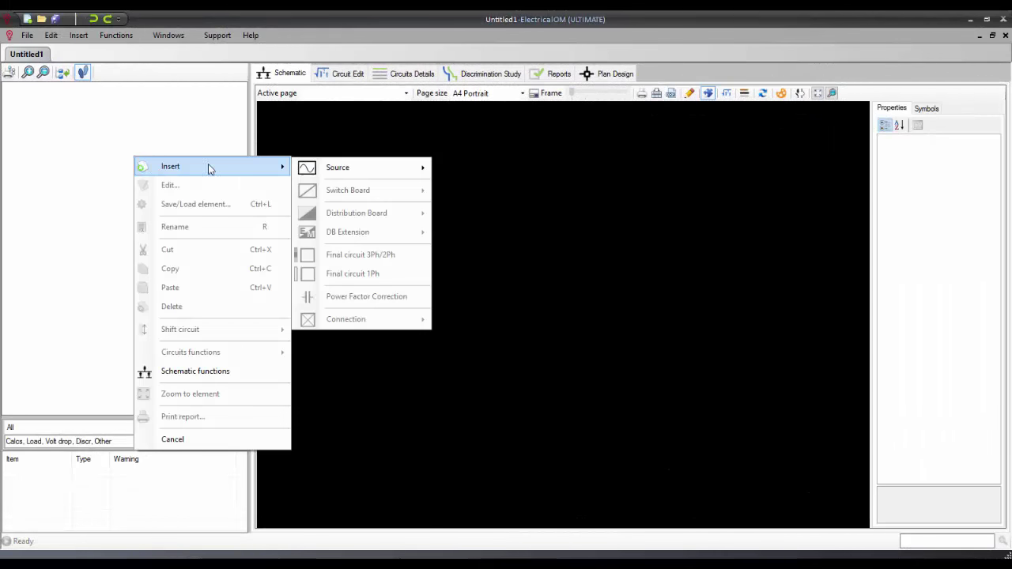
# Add a three-phase-plus-neutral SUPPLY 1 feeding a three-phase distribution board, DB 1
pyautogui.click(446, 170)
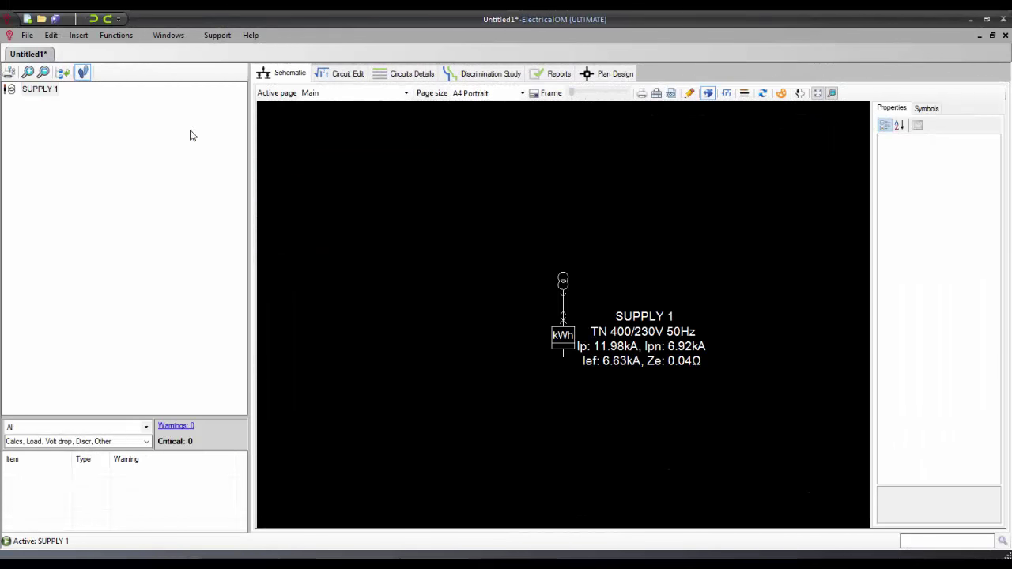
pyautogui.rightClick(53, 93)
pyautogui.moveTo(89, 104)
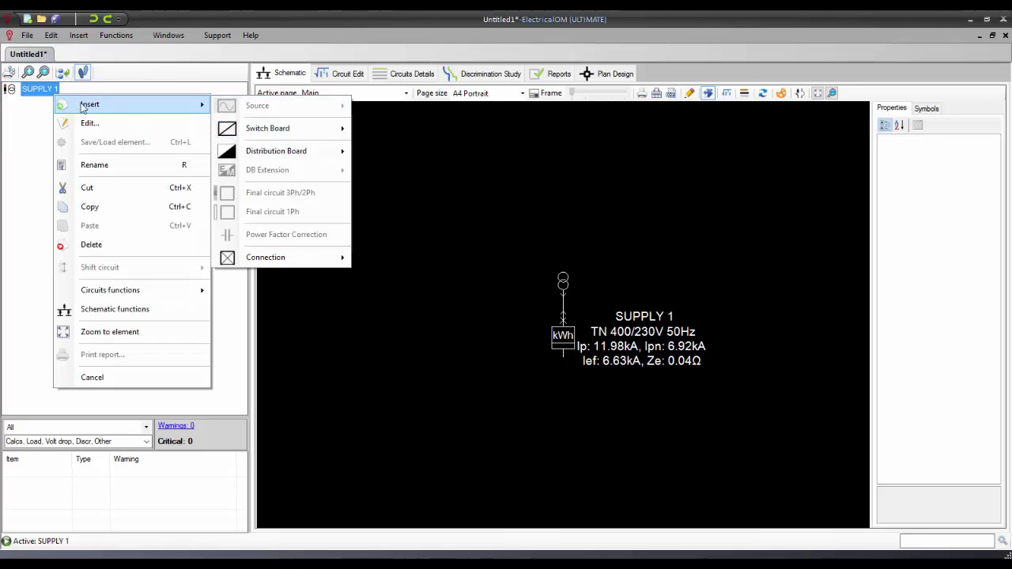
pyautogui.click(371, 154)
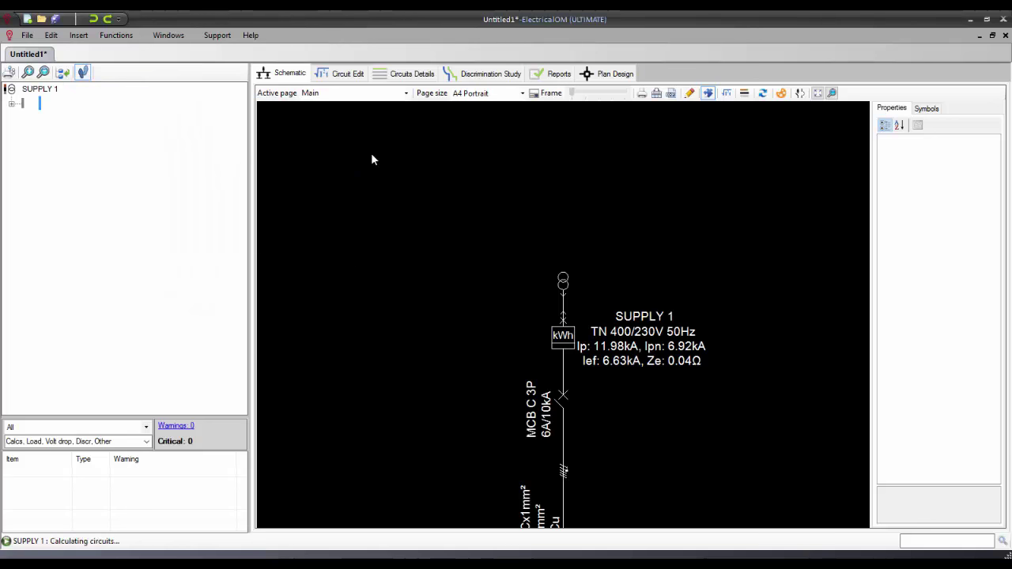
# Put single-phase Final Circuit 1 on way 1.L1 and distribution board DB 2 on 1.L2
pyautogui.rightClick(95, 117)
pyautogui.moveTo(139, 131)
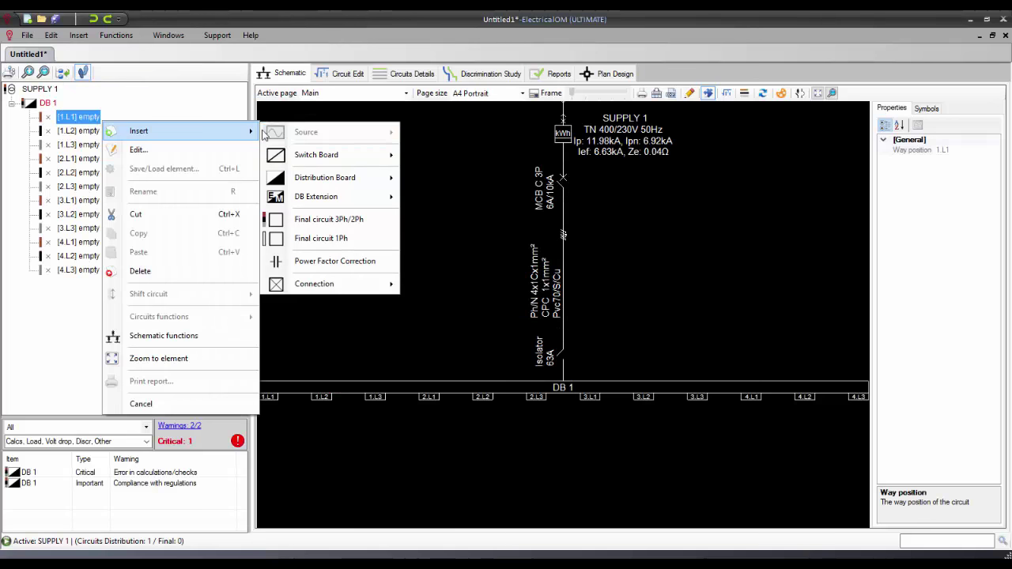
pyautogui.click(333, 240)
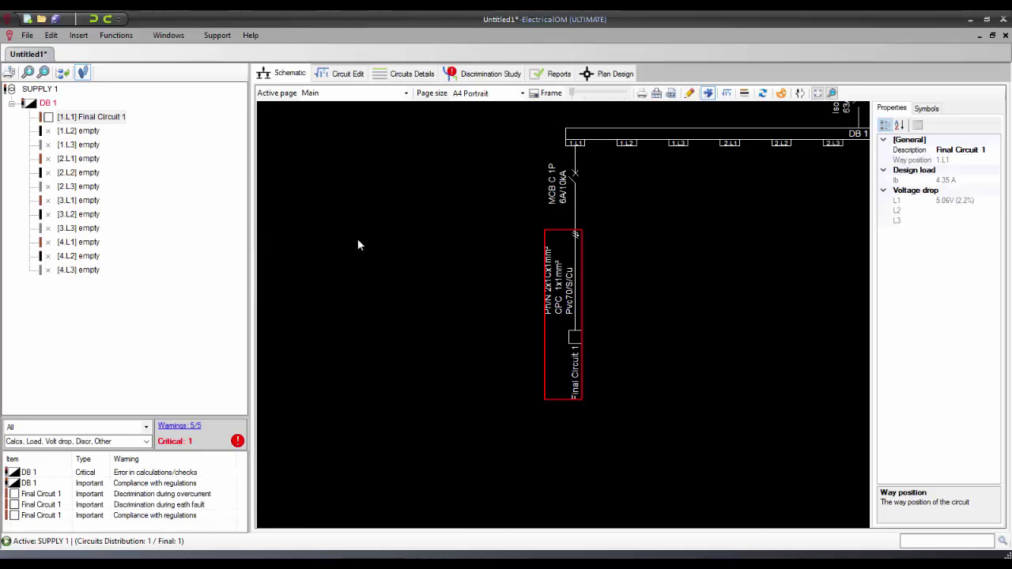
pyautogui.rightClick(624, 147)
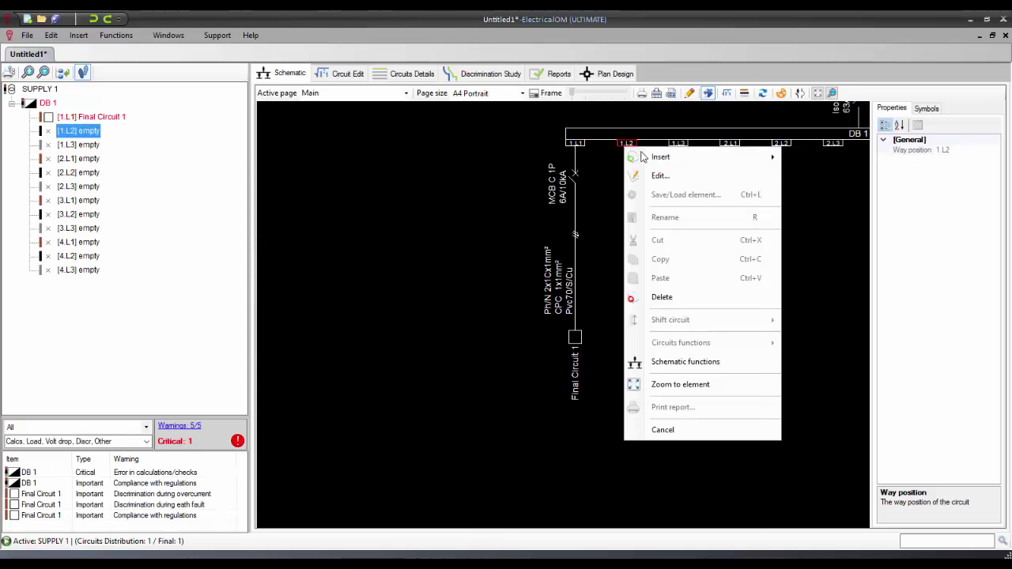
pyautogui.moveTo(661, 157)
pyautogui.click(966, 228)
# Copy Final Circuit 1
pyautogui.scroll(-5, 495, 283)
pyautogui.rightClick(402, 202)
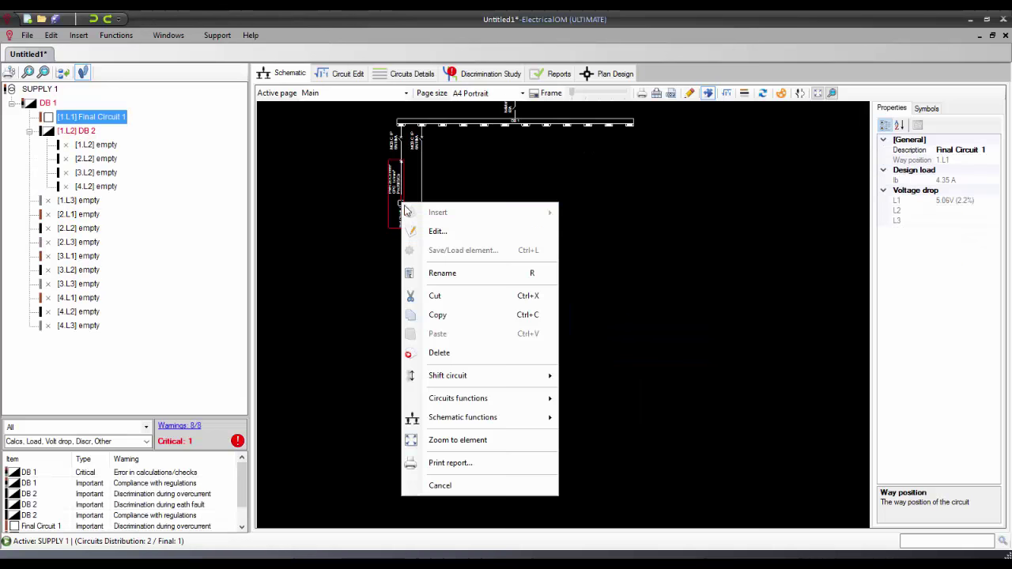
pyautogui.click(451, 317)
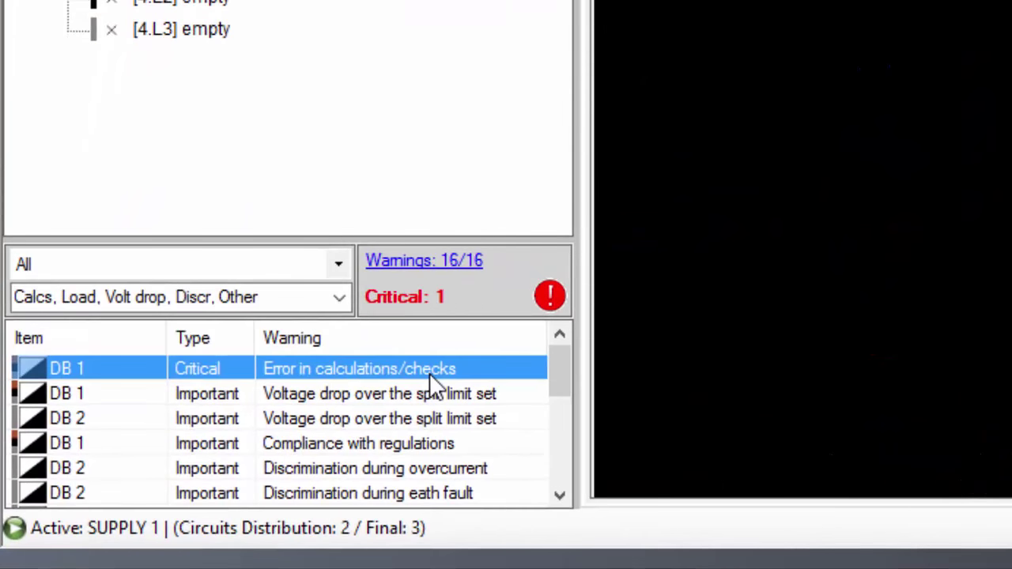
pyautogui.moveTo(551, 420); pyautogui.dragTo(556, 463)
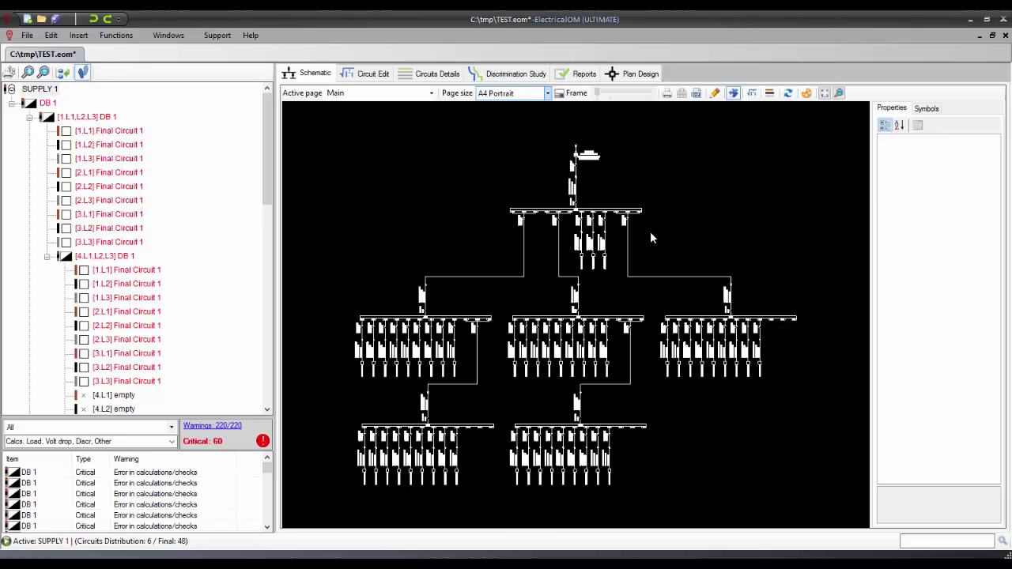
# Set DB 1 to six circuit ways in its properties
pyautogui.scroll(3, 650, 231)
pyautogui.click(617, 181)
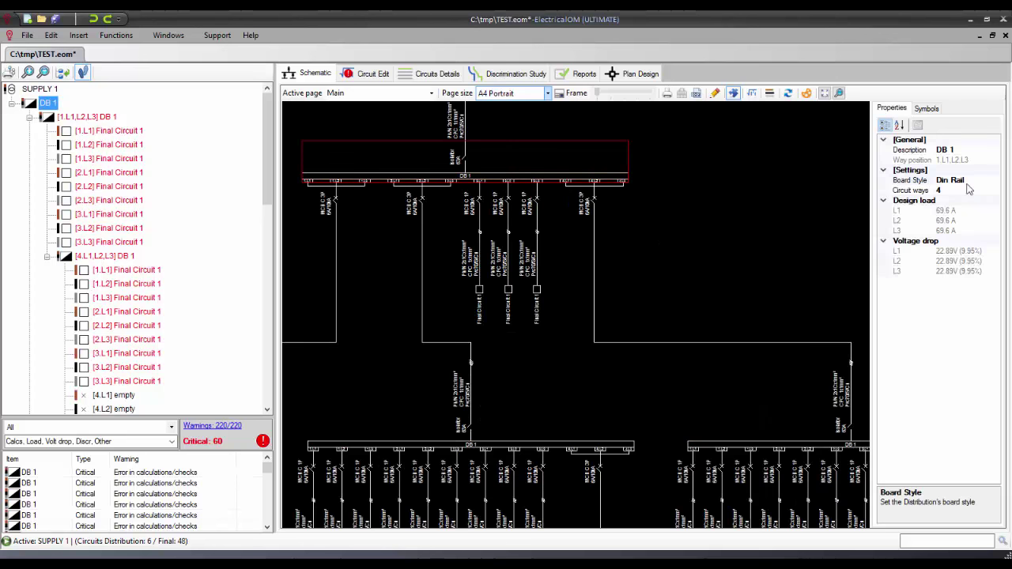
pyautogui.click(992, 192)
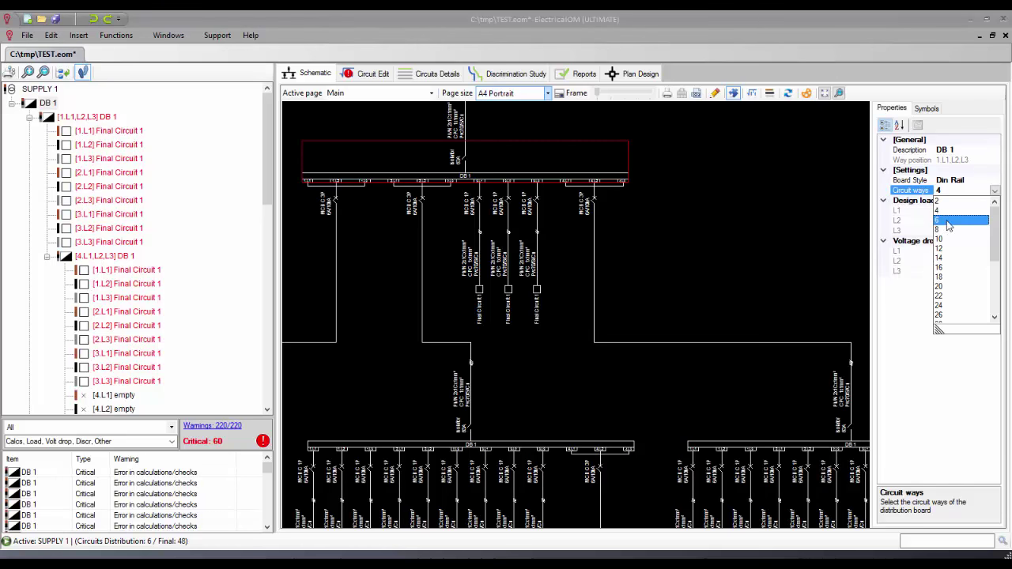
pyautogui.click(949, 226)
# Insert three-phase distribution board DB 4 at way 5.L1, accepting loss of the next two circuits
pyautogui.scroll(3, 593, 186)
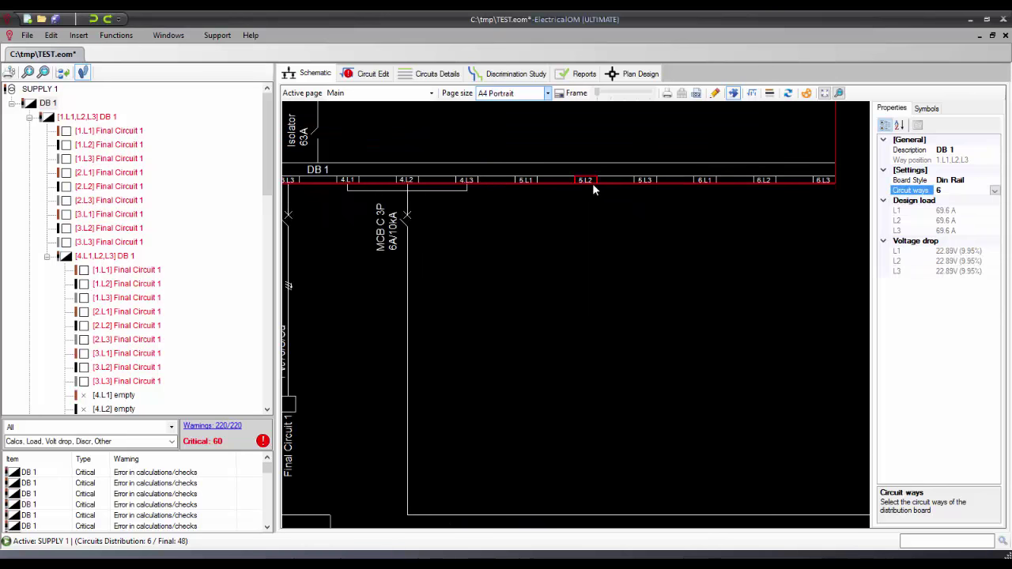
pyautogui.click(526, 181)
pyautogui.rightClick(534, 180)
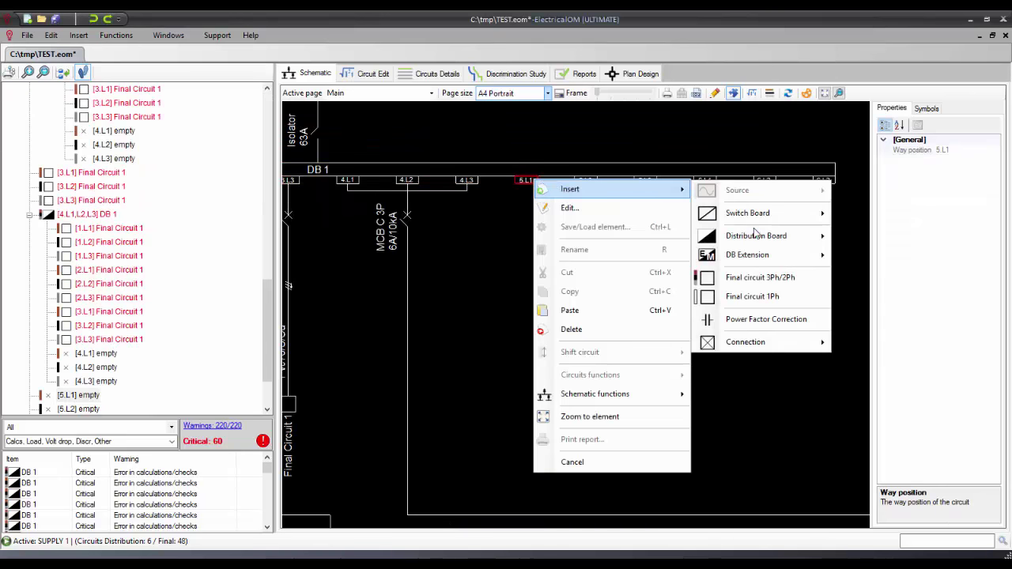
pyautogui.click(854, 238)
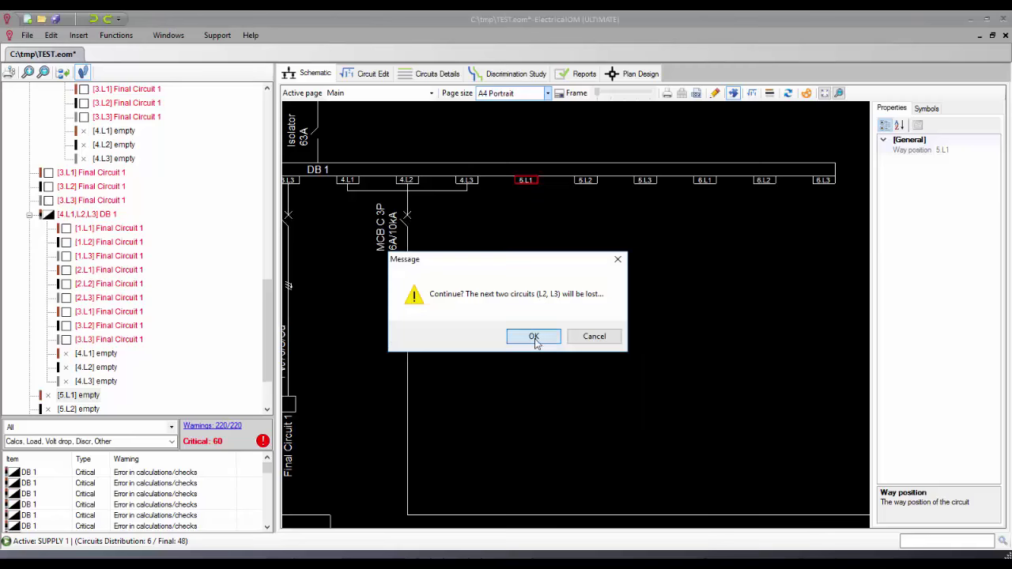
pyautogui.click(534, 337)
# Add Final Circuit 3 on DB 4's way 1.L1
pyautogui.scroll(3, 545, 306)
pyautogui.scroll(2, 544, 306)
pyautogui.rightClick(549, 303)
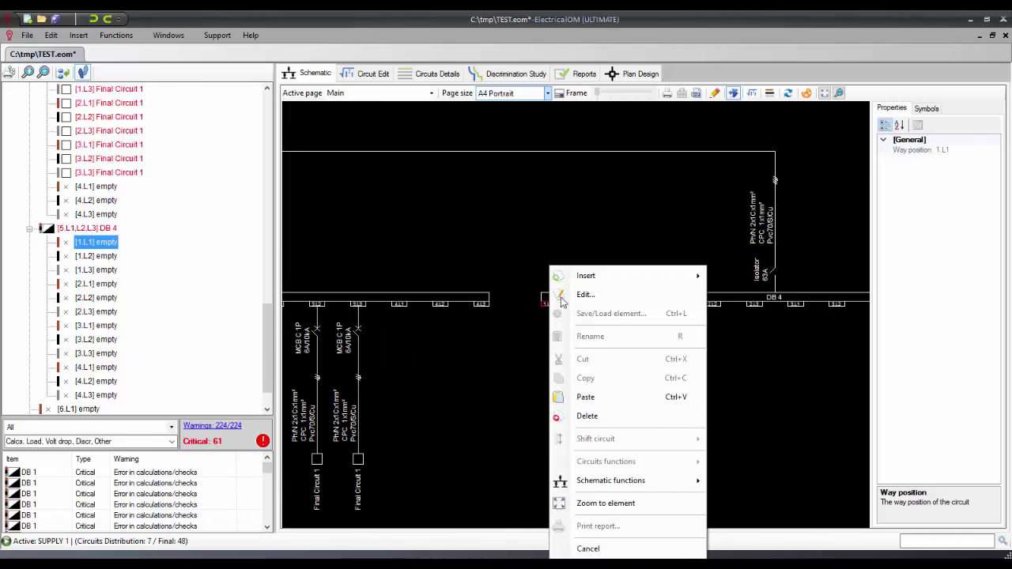
pyautogui.click(779, 384)
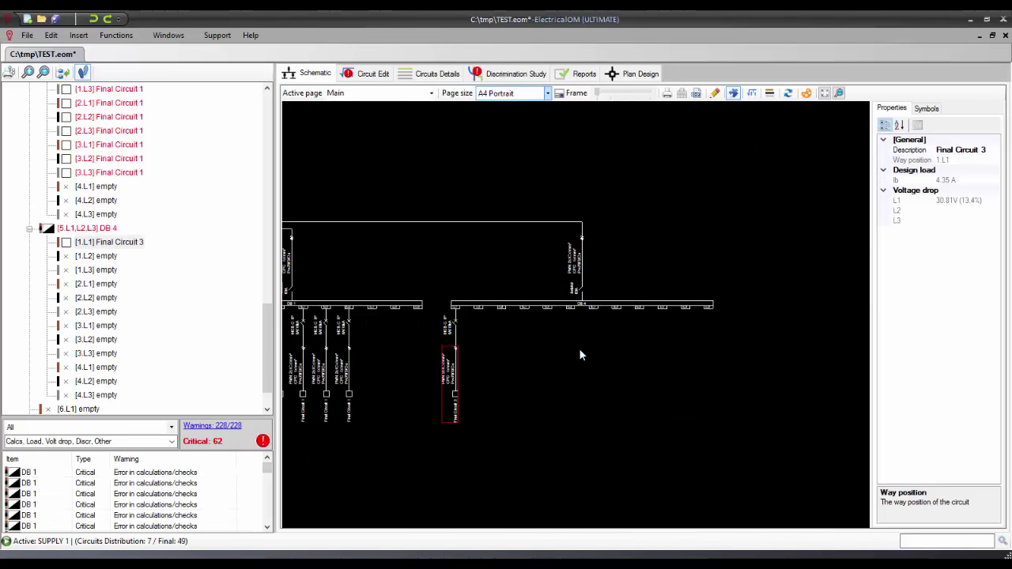
# Move DB 4 up and right on the schematic and rotate it
pyautogui.moveTo(535, 313); pyautogui.dragTo(583, 248)
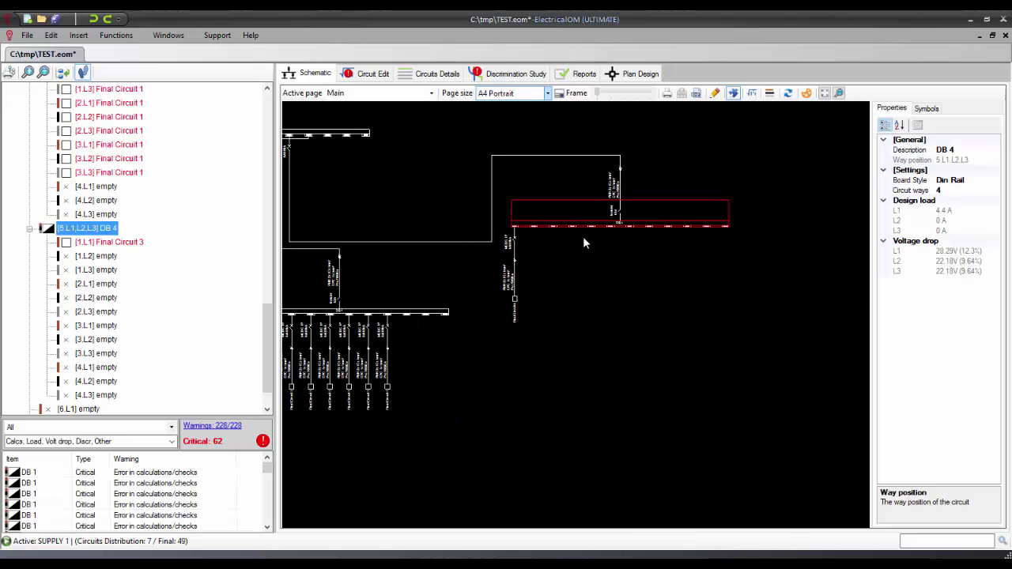
pyautogui.rightClick(584, 247)
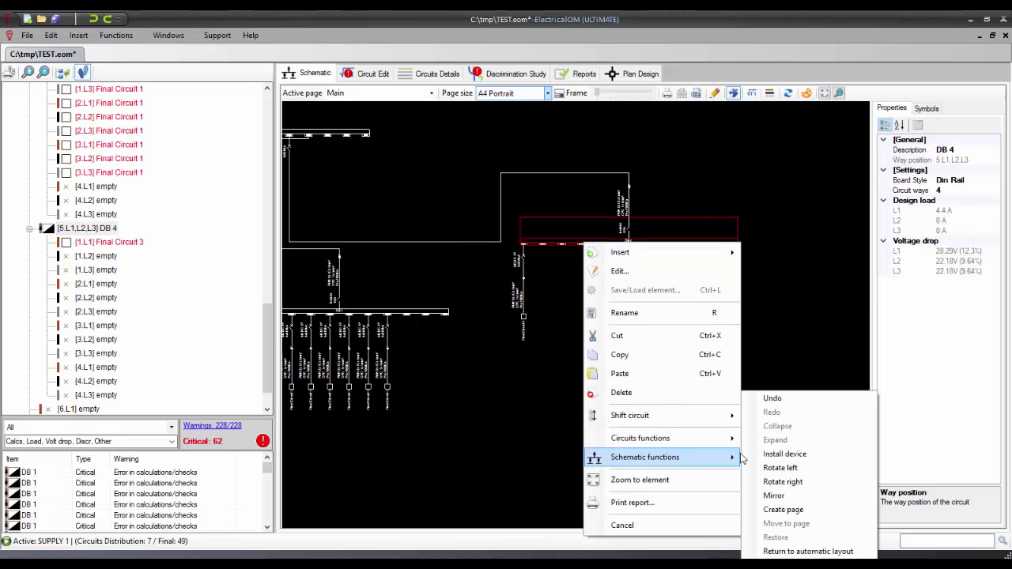
pyautogui.click(773, 472)
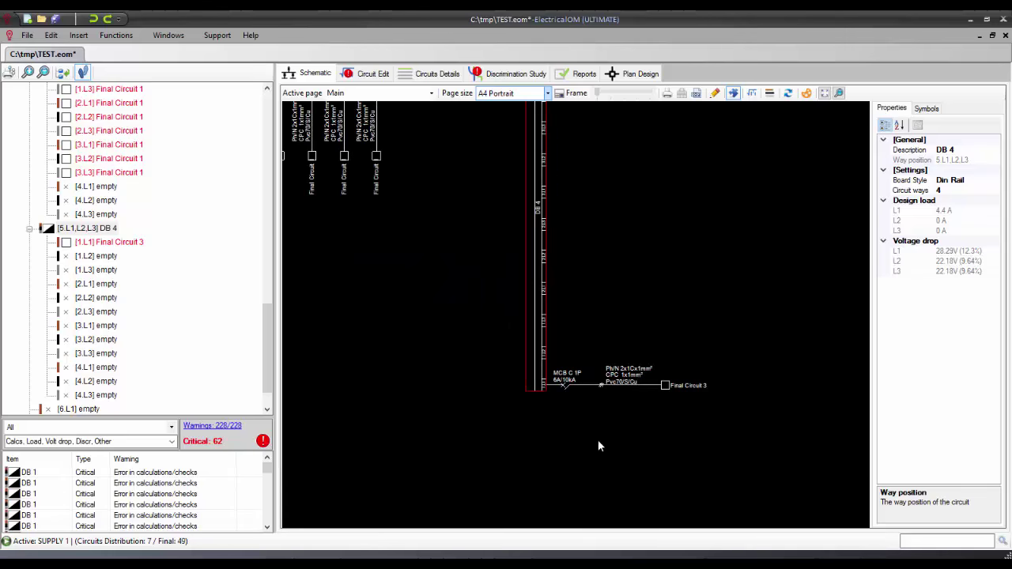
pyautogui.scroll(-5, 494, 401)
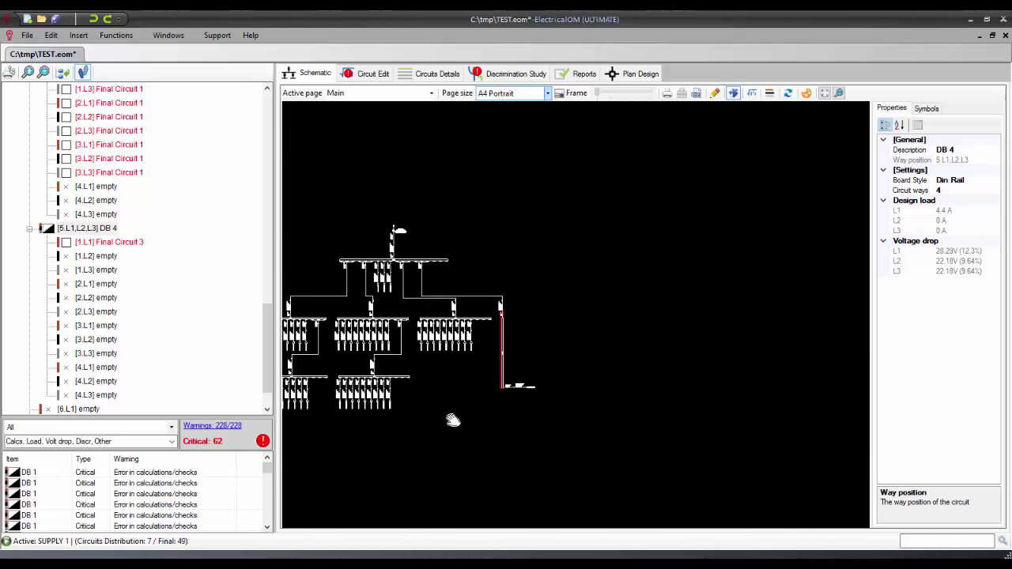
pyautogui.moveTo(492, 413); pyautogui.dragTo(698, 410, button='middle')
pyautogui.scroll(5, 581, 313)
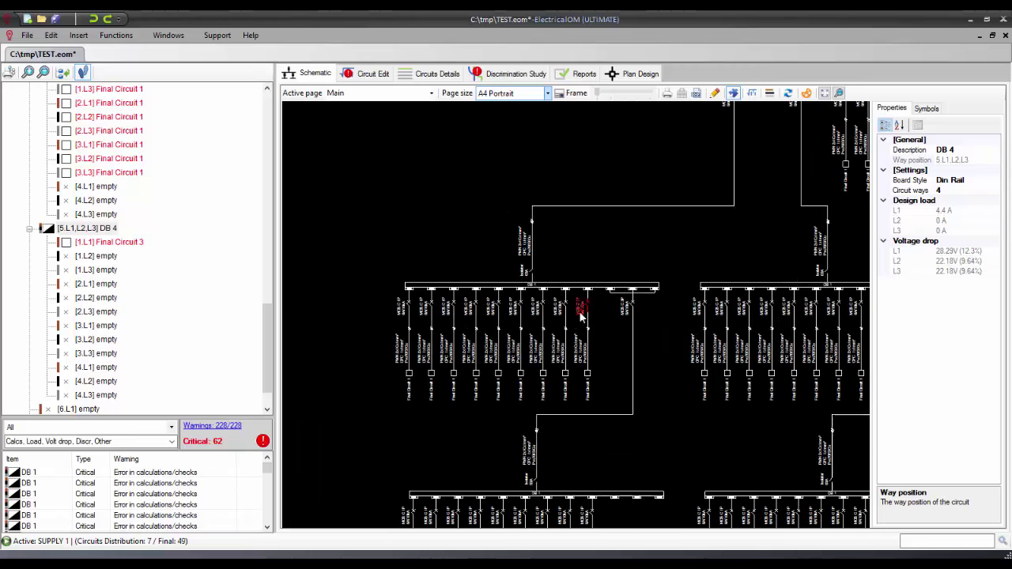
# Give DB 1 its own page, return to the Main page, and select Final Circuit 1
pyautogui.rightClick(581, 291)
pyautogui.moveTo(641, 481)
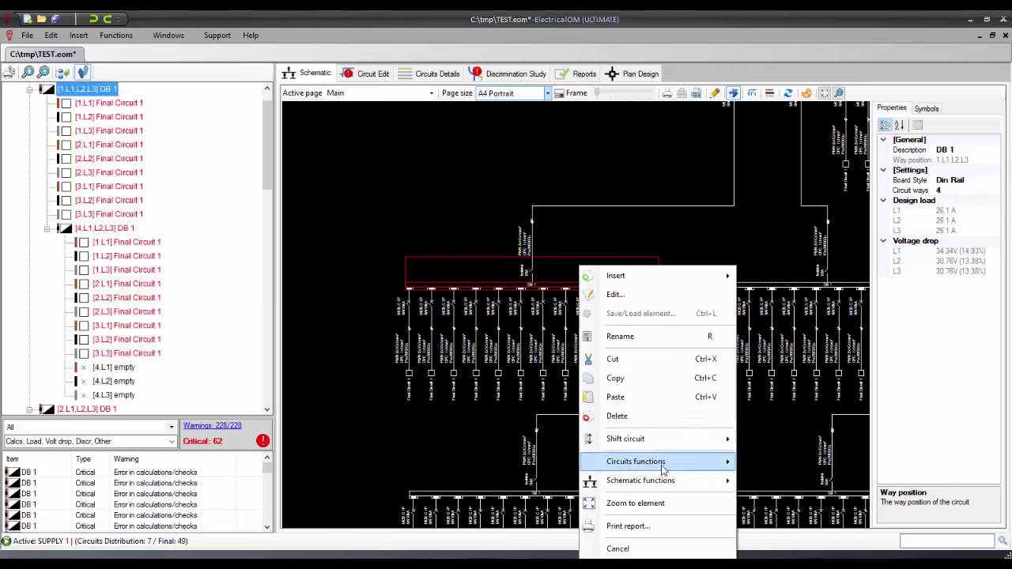
pyautogui.click(788, 510)
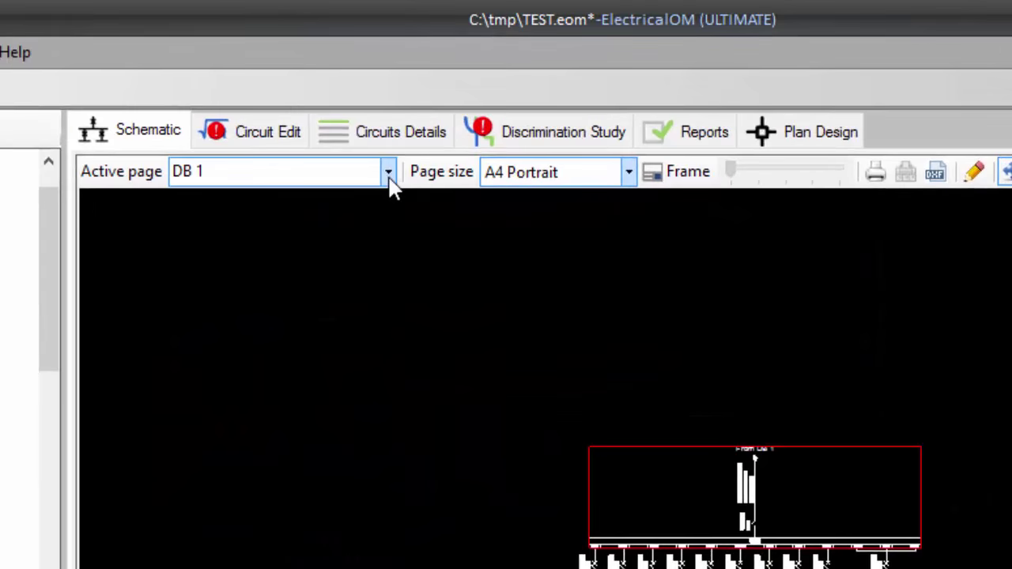
pyautogui.click(389, 174)
pyautogui.click(350, 198)
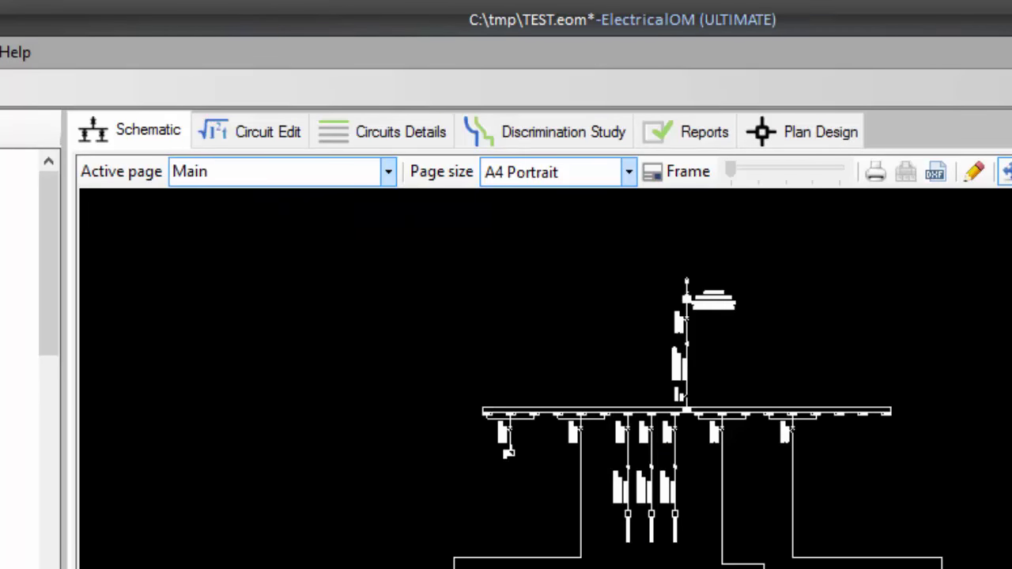
pyautogui.scroll(3, 519, 484)
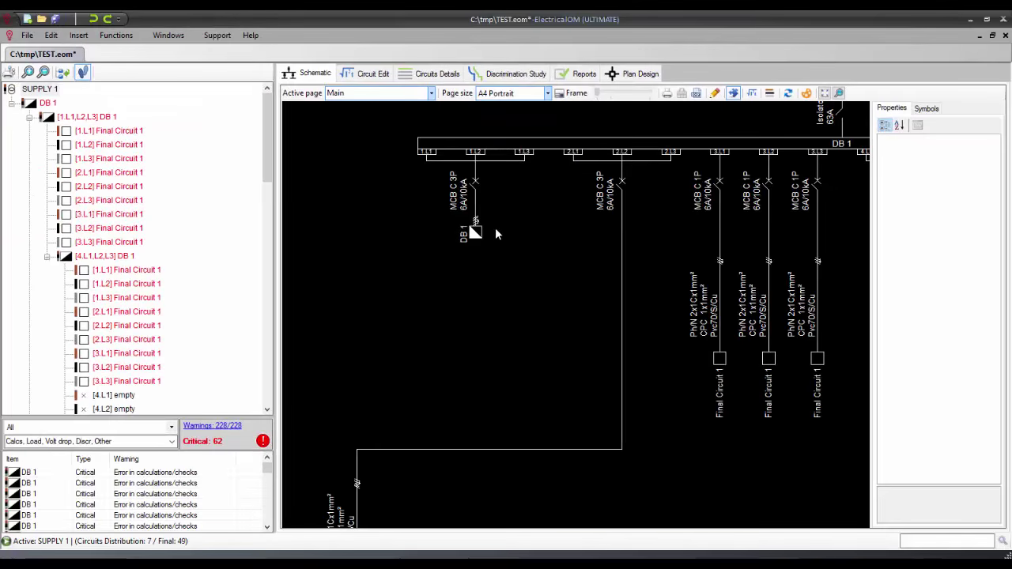
pyautogui.click(720, 309)
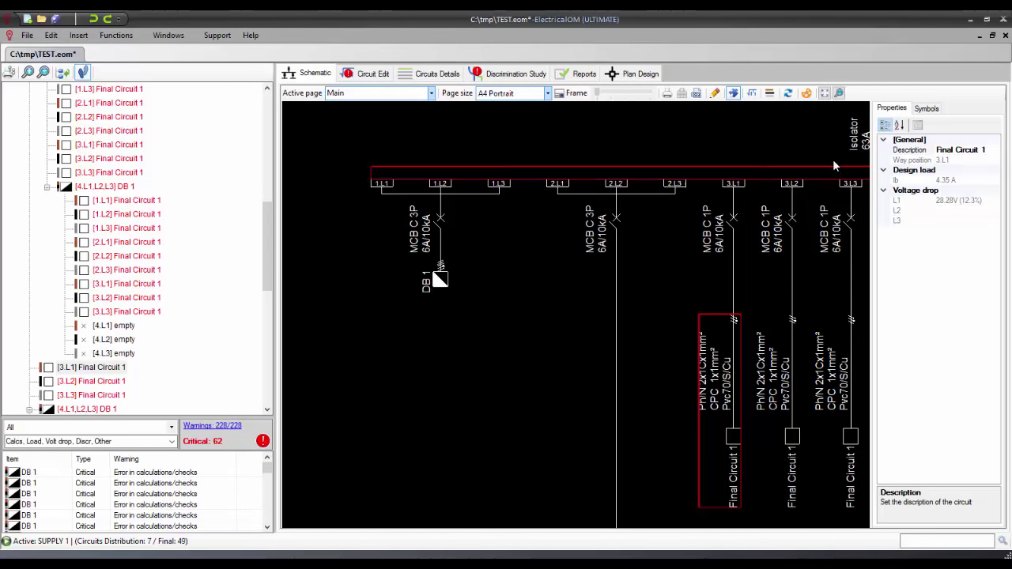
# Place a Timer symbol from the symbol library on the 3.L1 circuit below its MCB
pyautogui.click(927, 109)
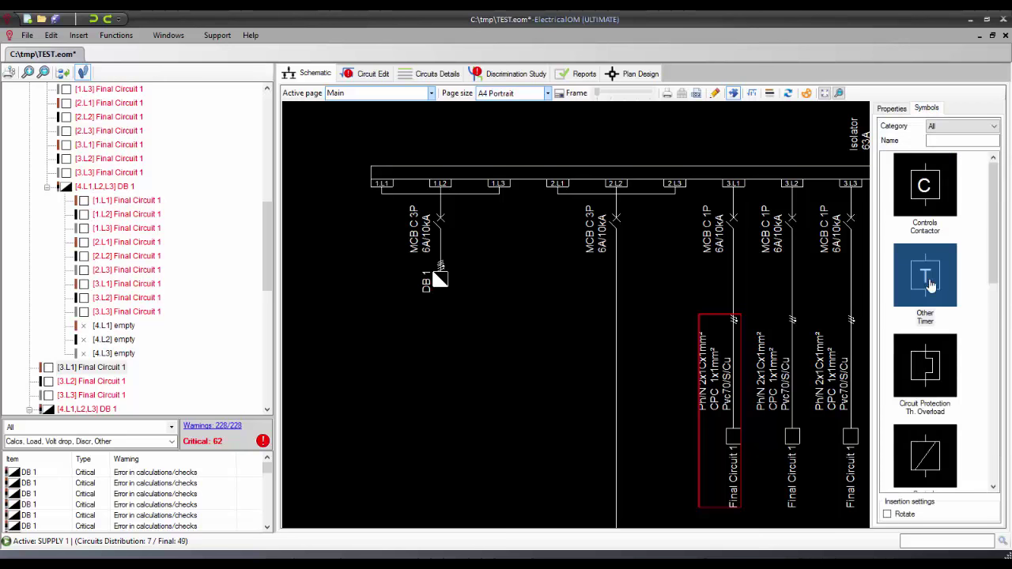
pyautogui.moveTo(924, 278); pyautogui.dragTo(768, 270)
pyautogui.scroll(2, 768, 270)
pyautogui.scroll(2, 717, 212)
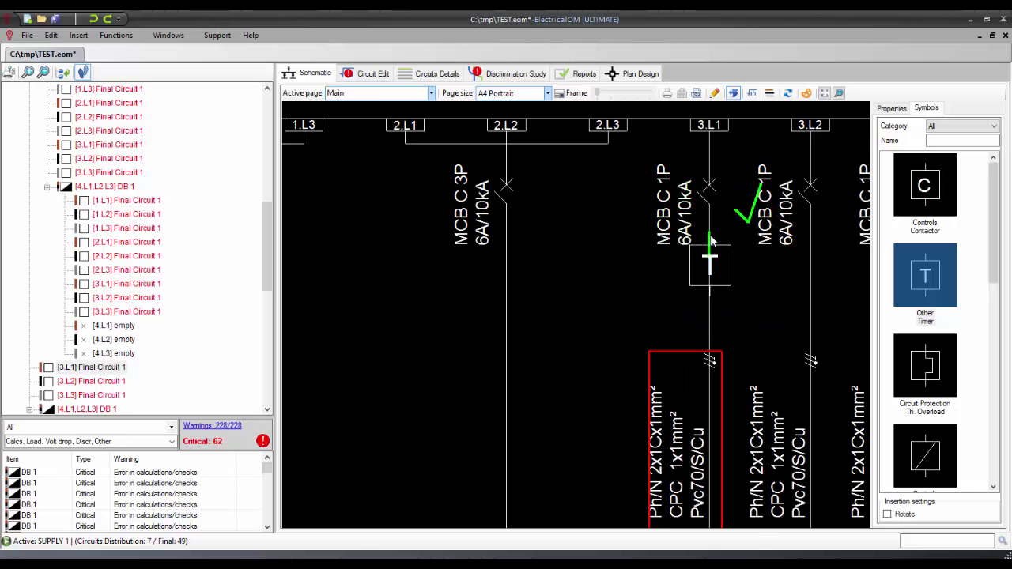
pyautogui.click(711, 241)
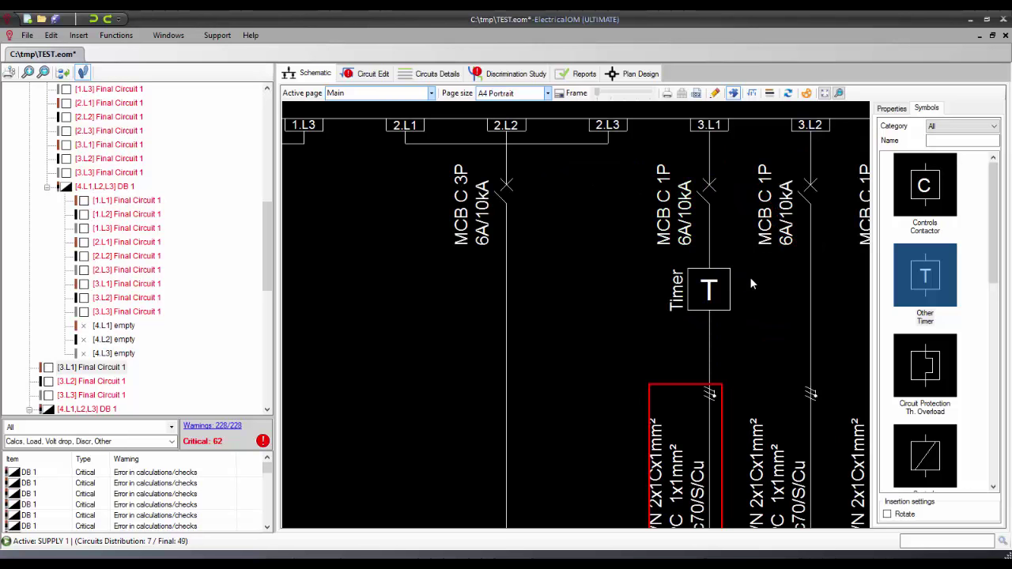
pyautogui.rightClick(977, 283)
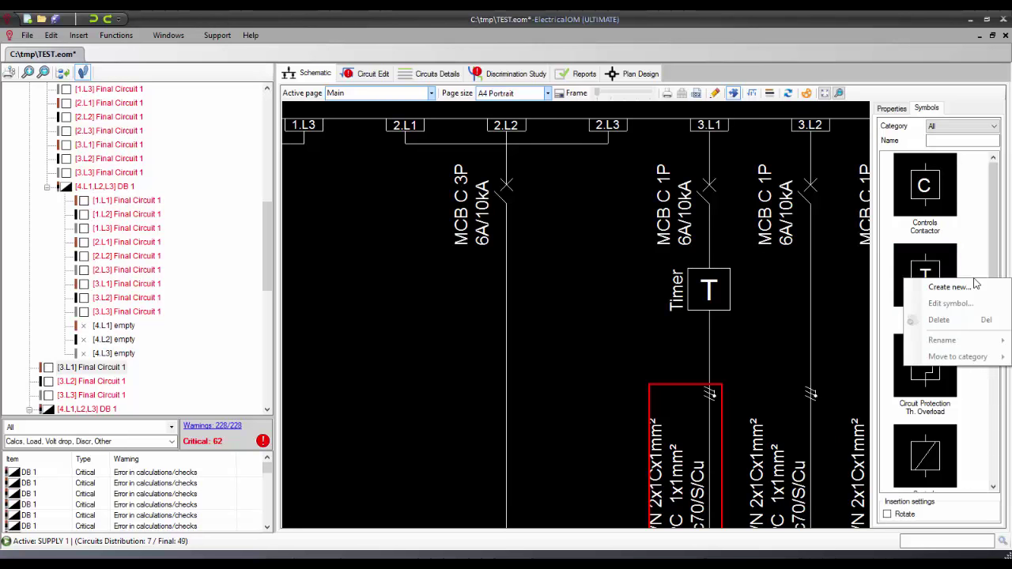
# Draw a rectangle enclosing a small circle in Symbol builder and save it as 'test'
pyautogui.click(938, 289)
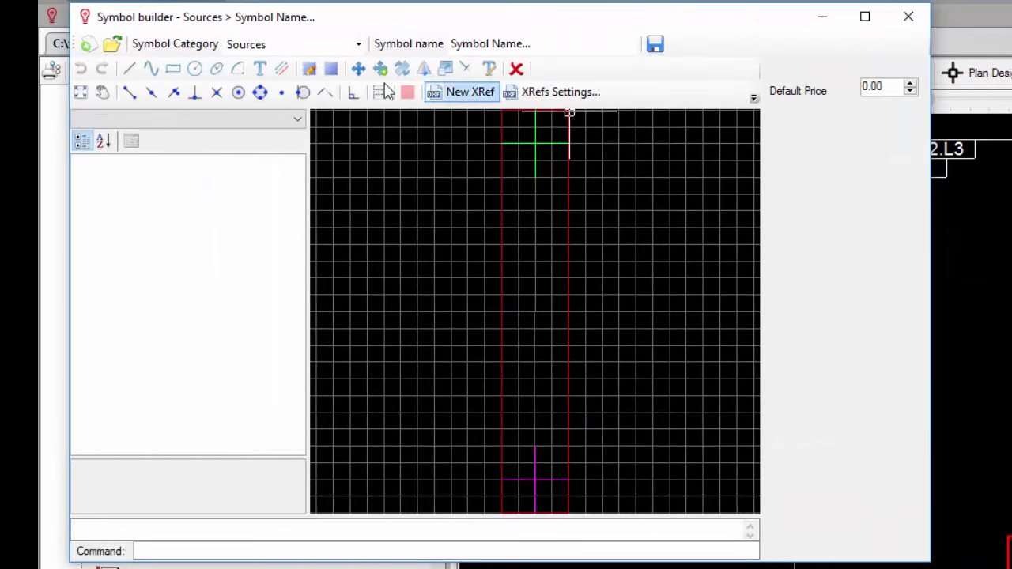
pyautogui.click(173, 72)
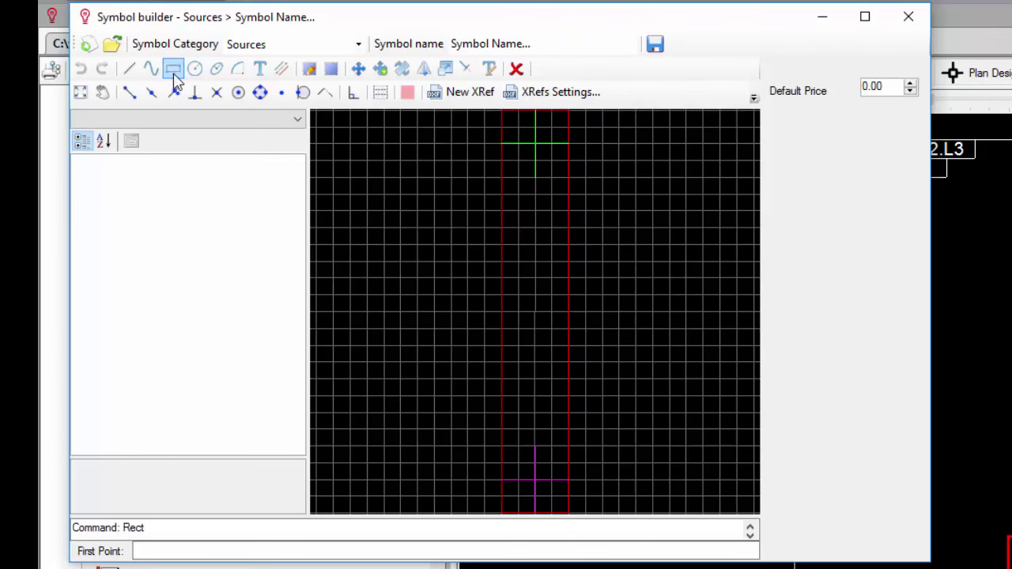
pyautogui.click(501, 144)
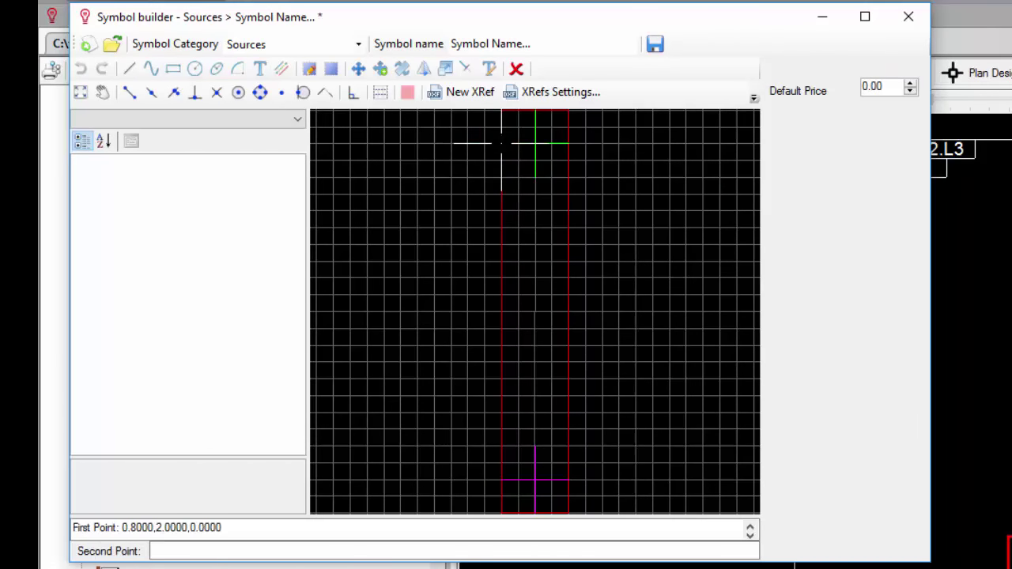
pyautogui.click(568, 194)
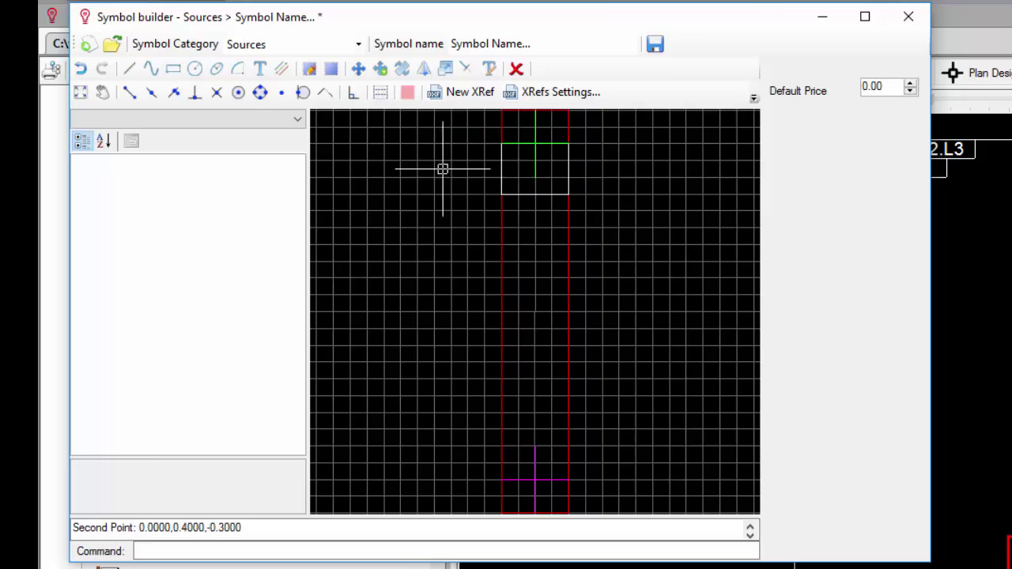
pyautogui.click(195, 69)
pyautogui.click(535, 169)
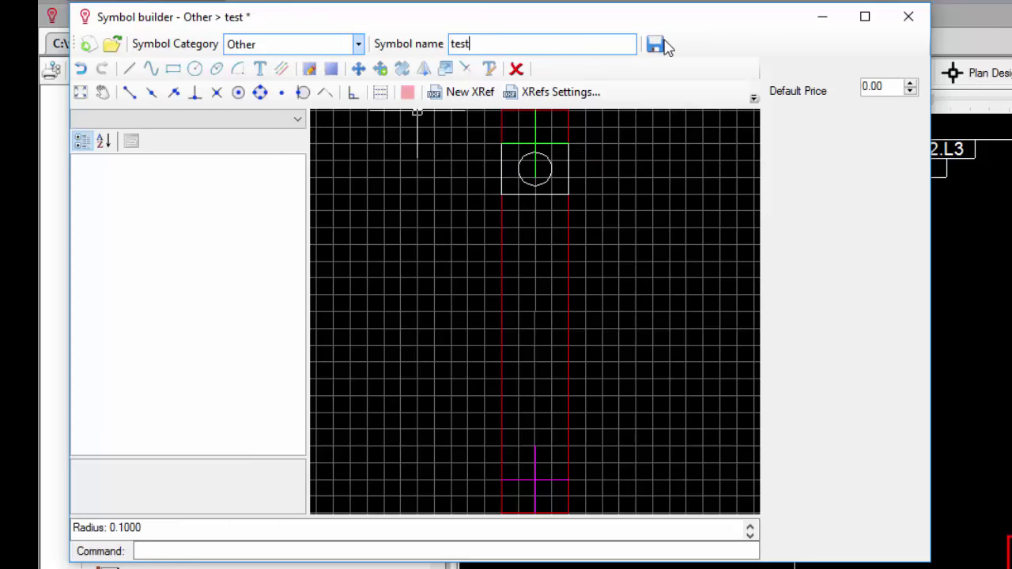
pyautogui.click(663, 49)
# Place the 'test' symbol on the 3.L1 circuit directly below the Timer
pyautogui.click(752, 423)
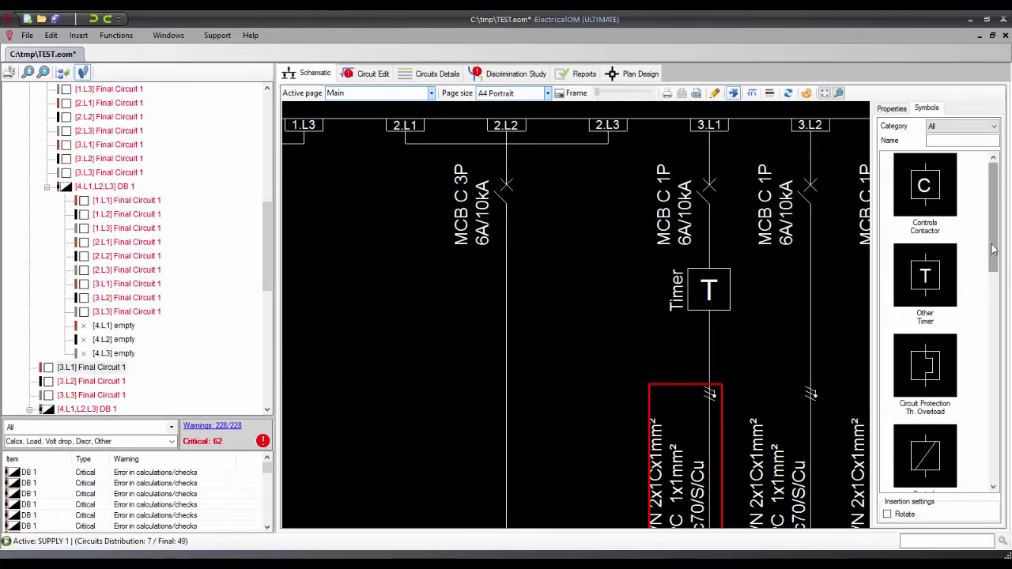
pyautogui.moveTo(995, 248); pyautogui.dragTo(995, 454)
pyautogui.moveTo(925, 440)
pyautogui.mouseDown()
pyautogui.moveTo(708, 344)
pyautogui.moveTo(709, 332)
pyautogui.moveTo(780, 329)
pyautogui.mouseUp()
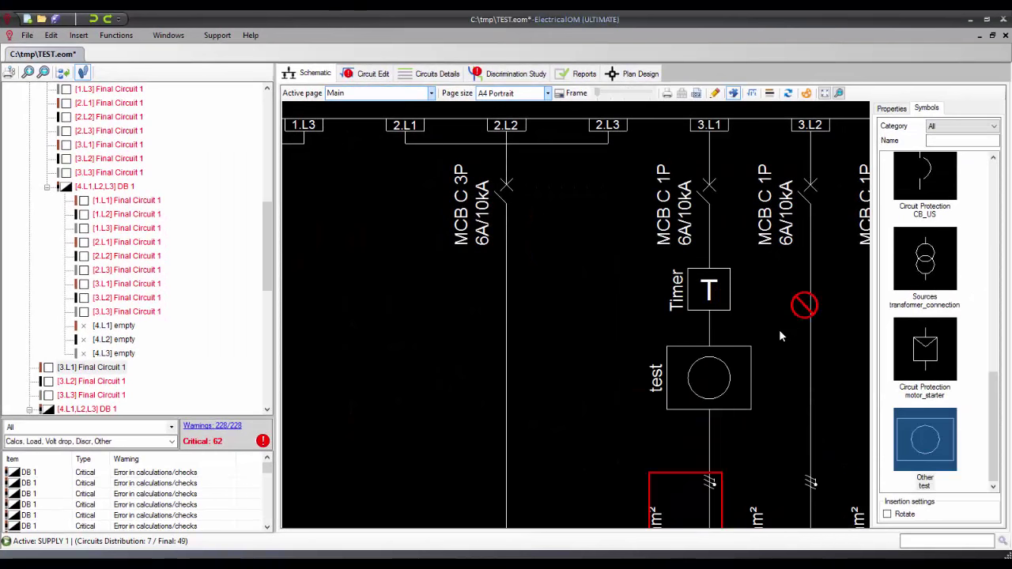
# Enable freehand drawing on the schematic and bring the lower distribution boards into view
pyautogui.click(715, 93)
pyautogui.scroll(-3, 620, 355)
pyautogui.moveTo(620, 355); pyautogui.dragTo(659, 229, button='middle')
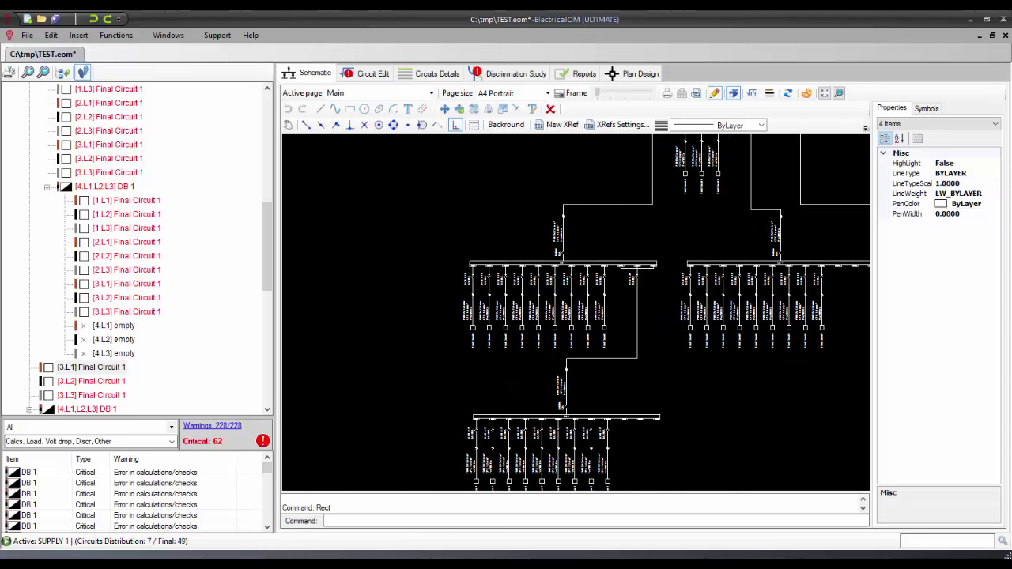
# Draw a dashed (DASHED0) rectangle around the lower distribution boards
pyautogui.click(348, 110)
pyautogui.scroll(-1, 383, 243)
pyautogui.click(421, 243)
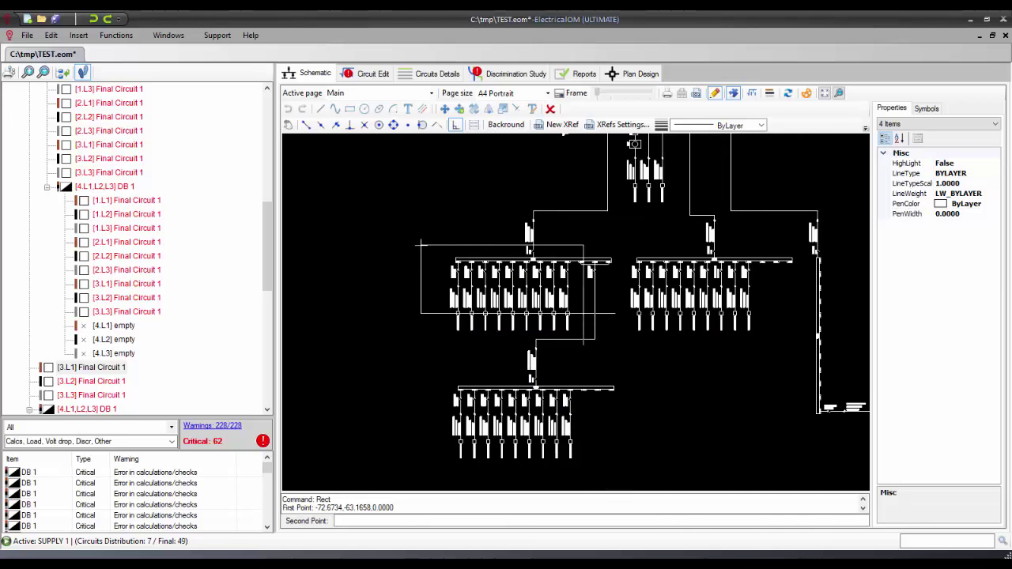
pyautogui.click(802, 465)
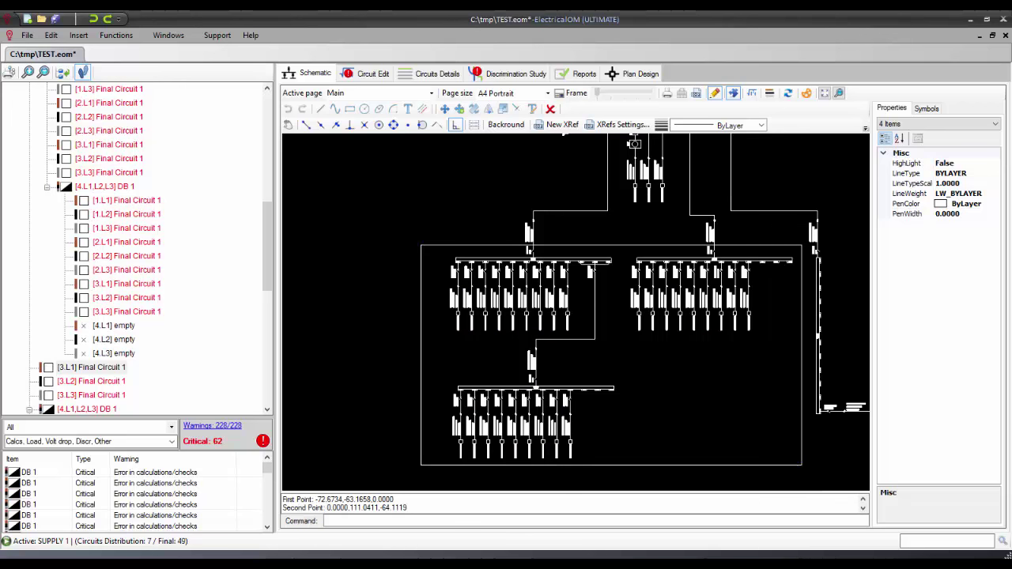
pyautogui.click(971, 225)
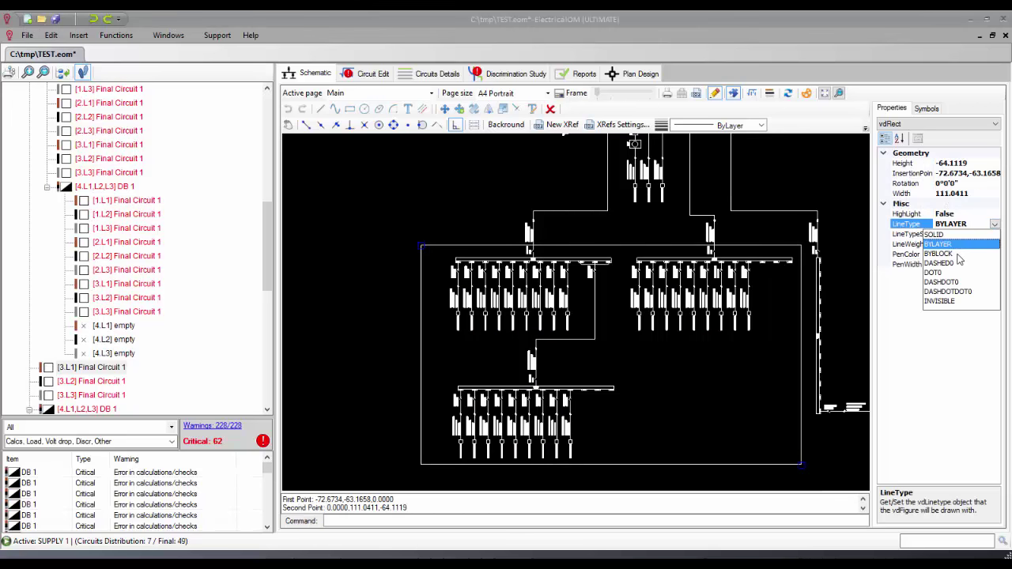
pyautogui.click(953, 263)
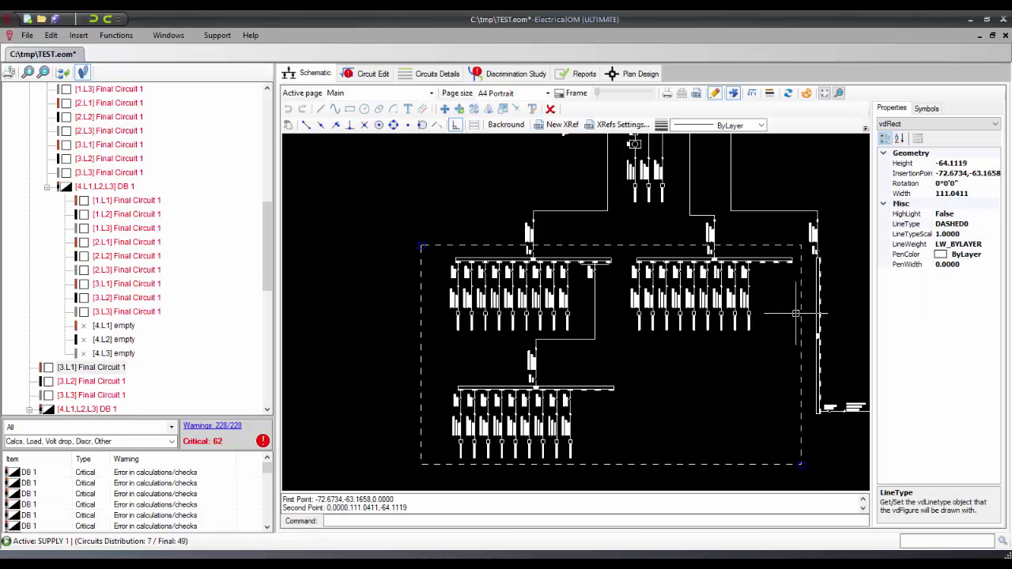
# Label the rectangle with the text 'Basement DBs'
pyautogui.click(408, 110)
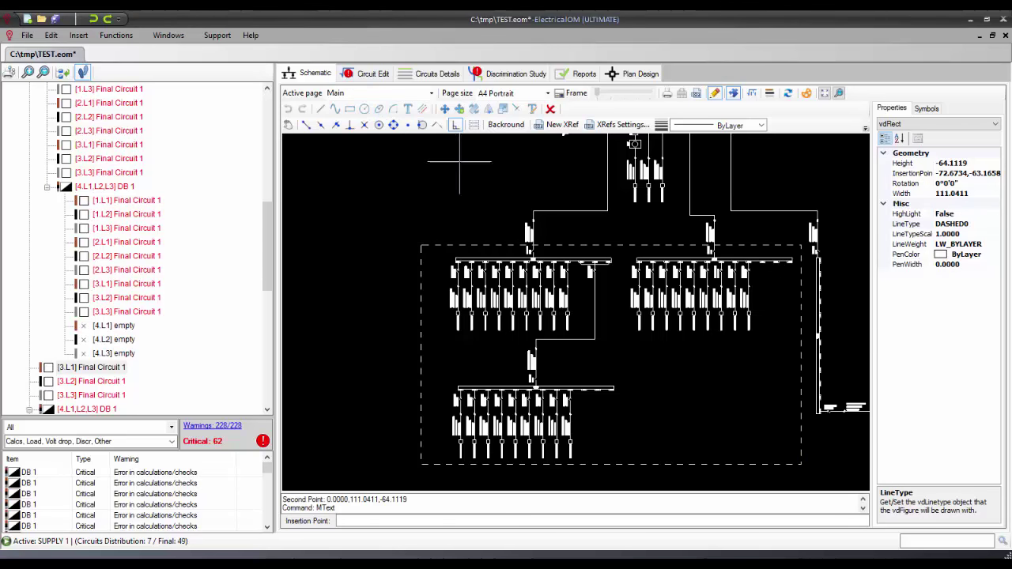
pyautogui.click(643, 386)
pyautogui.write('Baseme')
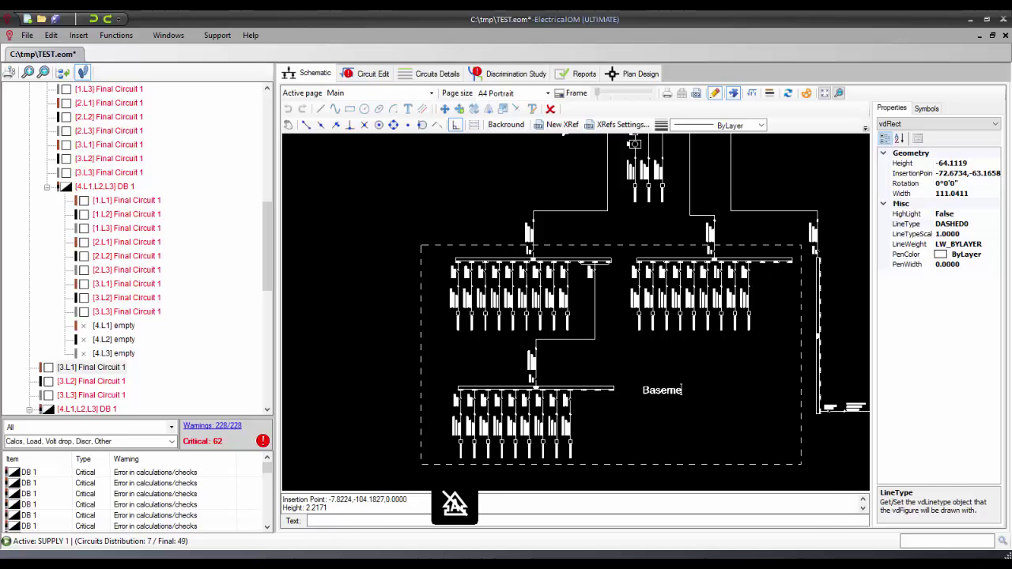
pyautogui.write('nt DBs')
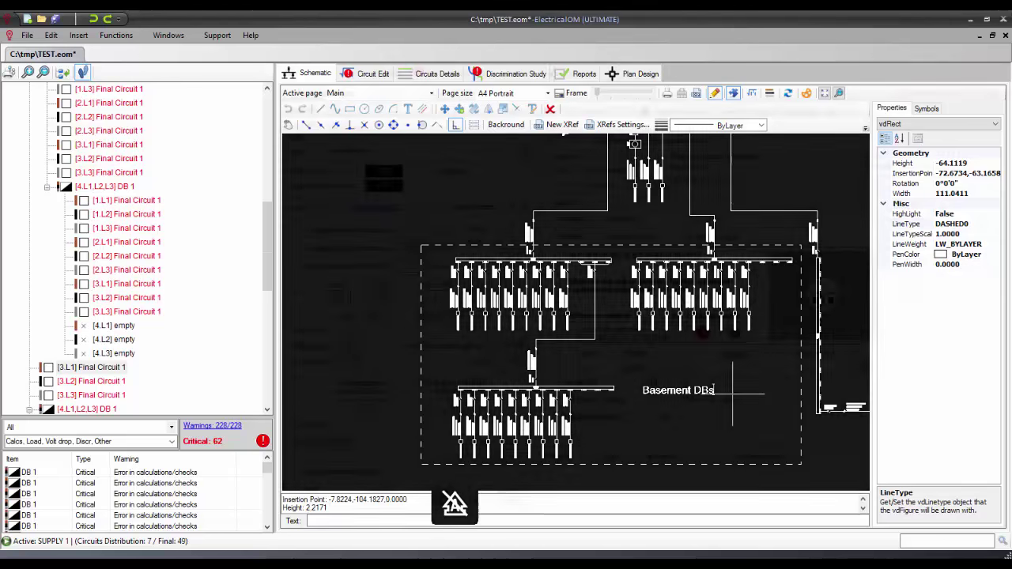
pyautogui.click(714, 93)
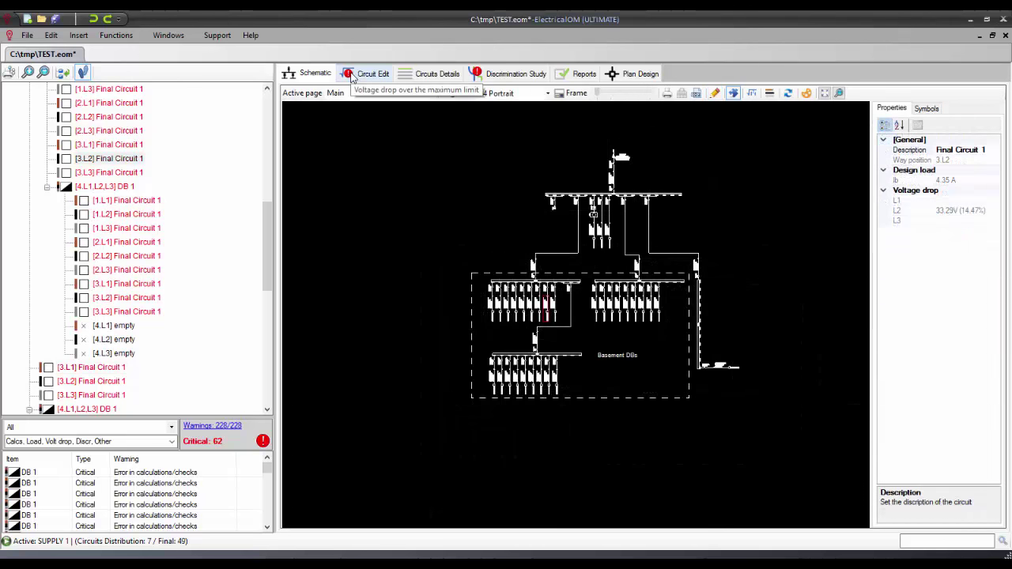
# Step through the circuit editing, details and discrimination pages to Plan Design
pyautogui.click(353, 75)
pyautogui.click(431, 73)
pyautogui.click(515, 73)
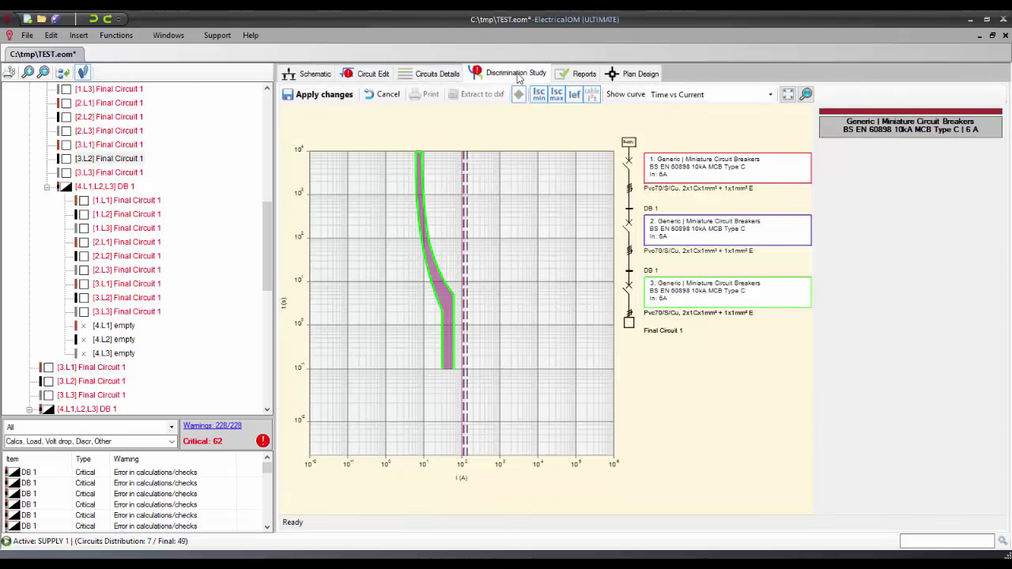
pyautogui.click(636, 74)
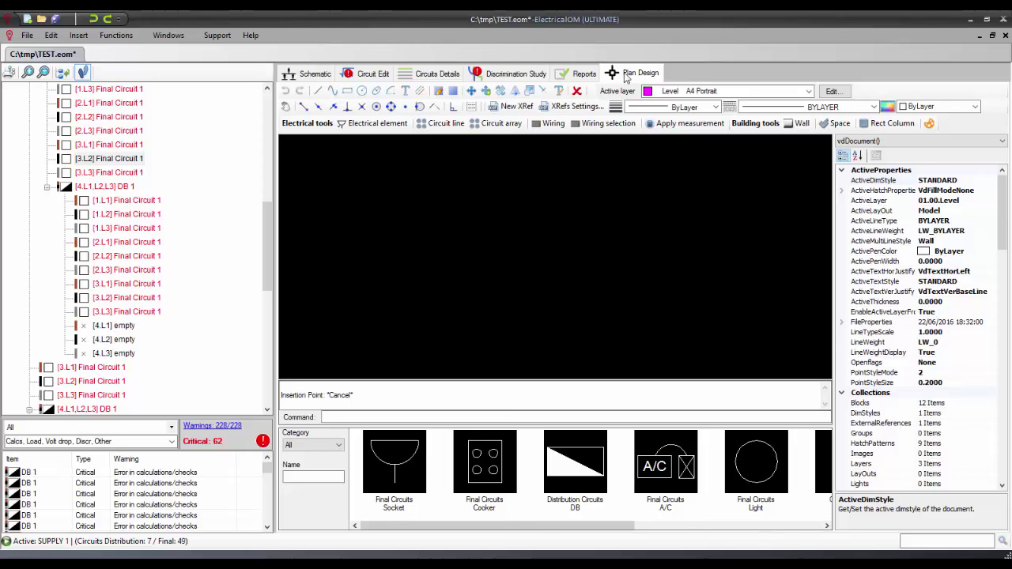
# Attach the ShowroomPlan_dwg floor plan as an external reference and place it
pyautogui.click(516, 108)
pyautogui.click(214, 97)
pyautogui.click(393, 292)
pyautogui.click(437, 336)
# Place five S1 Final Circuits sockets along the plan's walls, including the TV area
pyautogui.scroll(2, 443, 324)
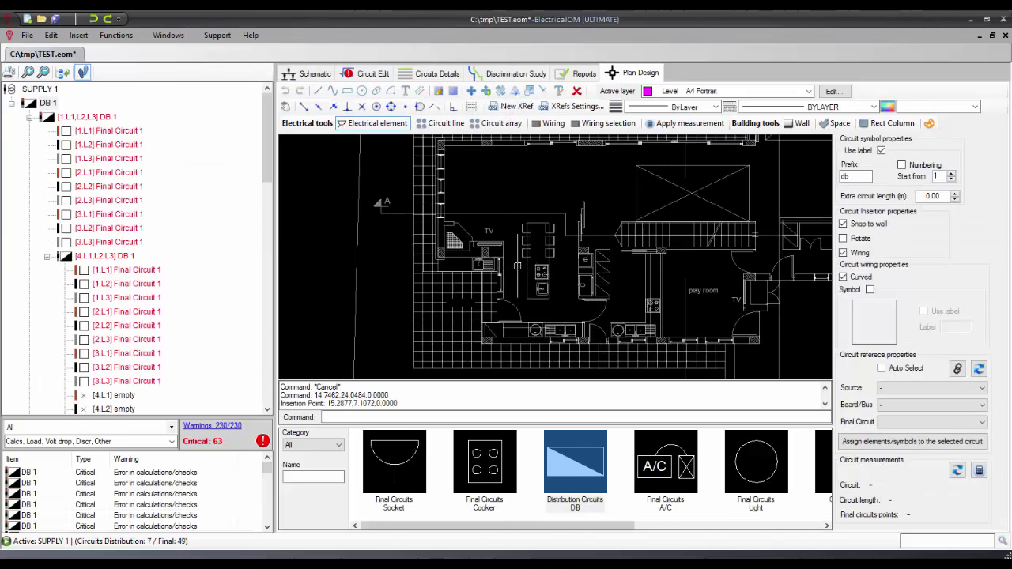
pyautogui.scroll(2, 447, 317)
pyautogui.scroll(2, 453, 311)
pyautogui.scroll(3, 452, 310)
pyautogui.click(394, 467)
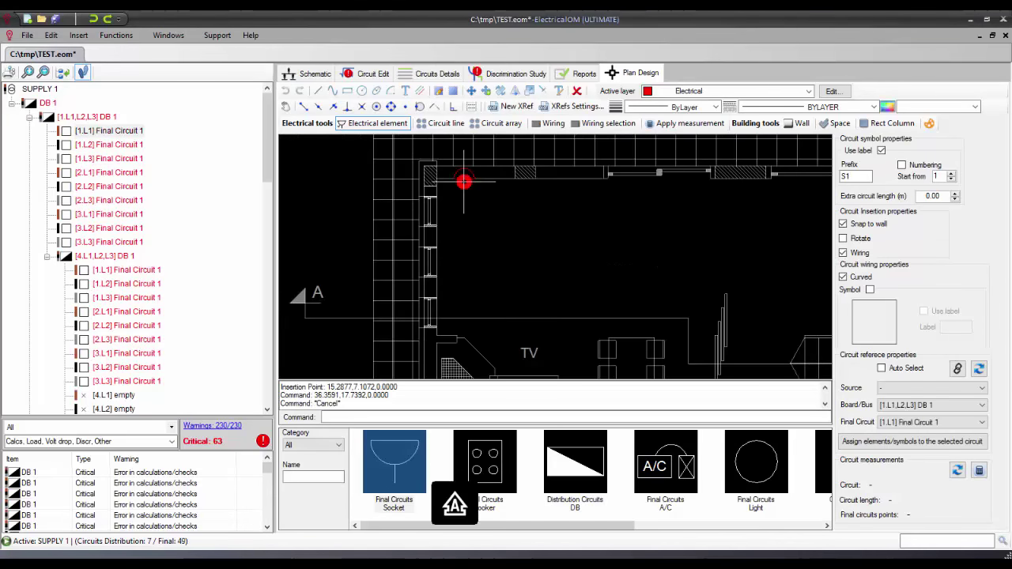
pyautogui.click(536, 193)
pyautogui.click(588, 181)
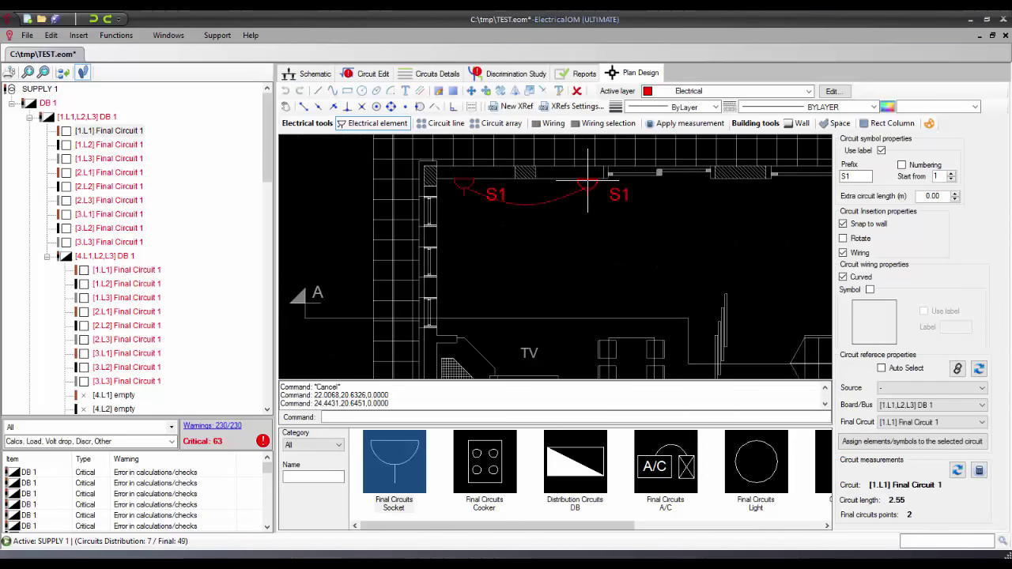
pyautogui.moveTo(709, 213); pyautogui.dragTo(430, 226, button='middle')
pyautogui.click(469, 192)
pyautogui.moveTo(657, 216); pyautogui.dragTo(493, 227, button='middle')
pyautogui.click(592, 203)
pyautogui.moveTo(692, 230); pyautogui.dragTo(640, 341, button='middle')
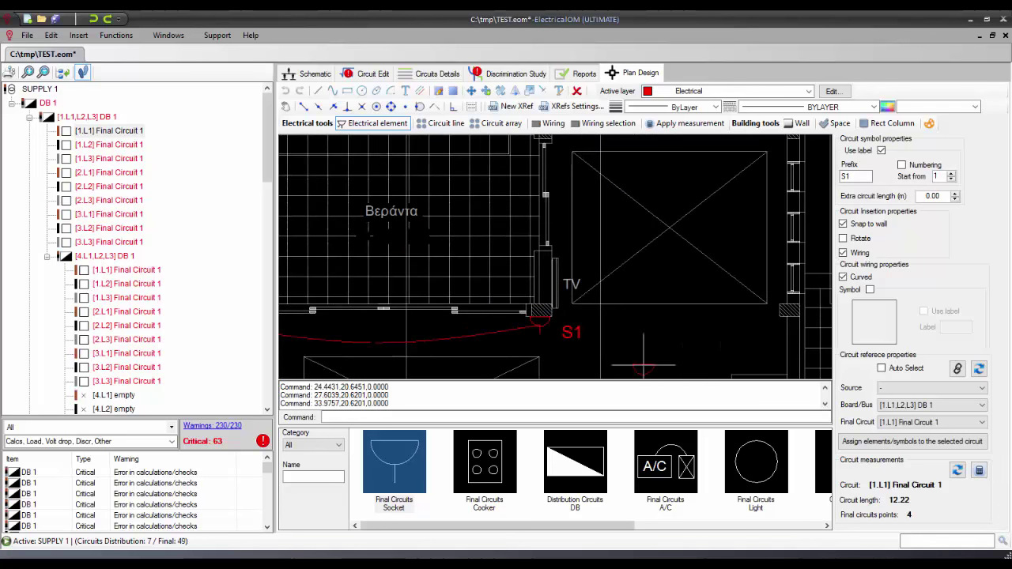
pyautogui.moveTo(605, 284); pyautogui.dragTo(584, 382, button='middle')
pyautogui.click(636, 228)
pyautogui.moveTo(636, 316); pyautogui.dragTo(633, 147, button='middle')
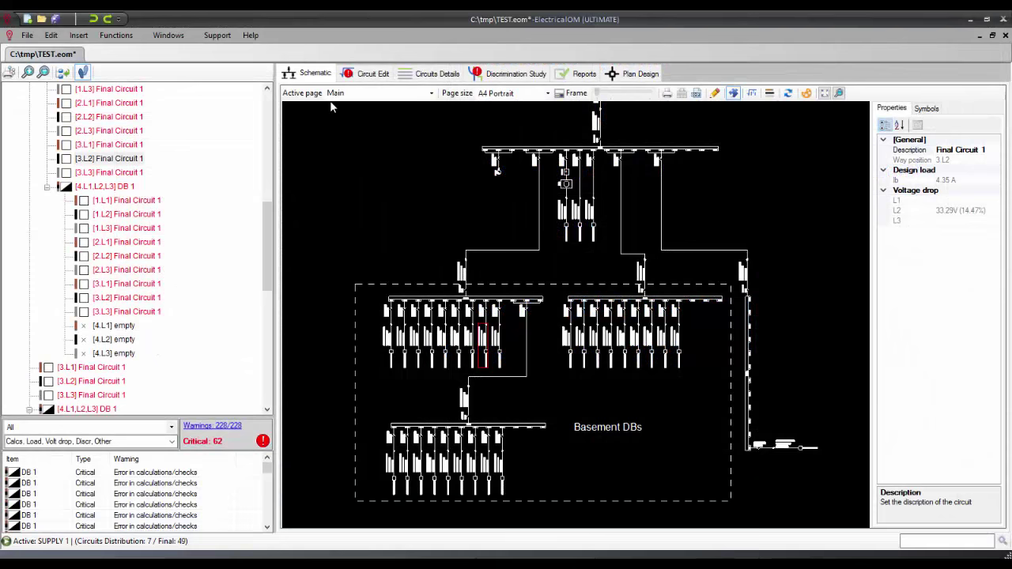
# Float the schematic as a window snapped to the right half, zoom out, then close it
pyautogui.doubleClick(323, 78)
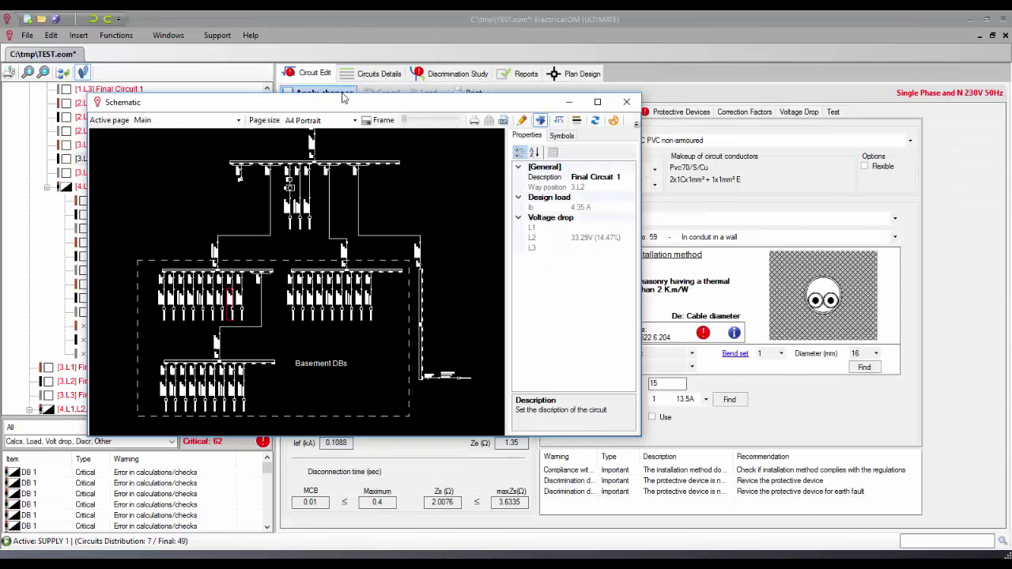
pyautogui.moveTo(349, 104); pyautogui.dragTo(1011, 184)
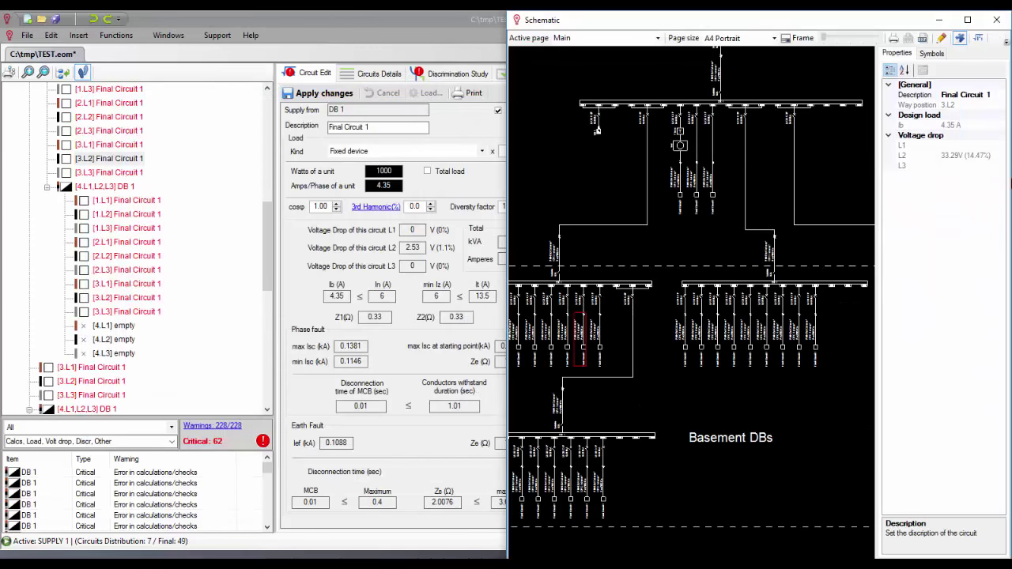
pyautogui.scroll(-2, 761, 245)
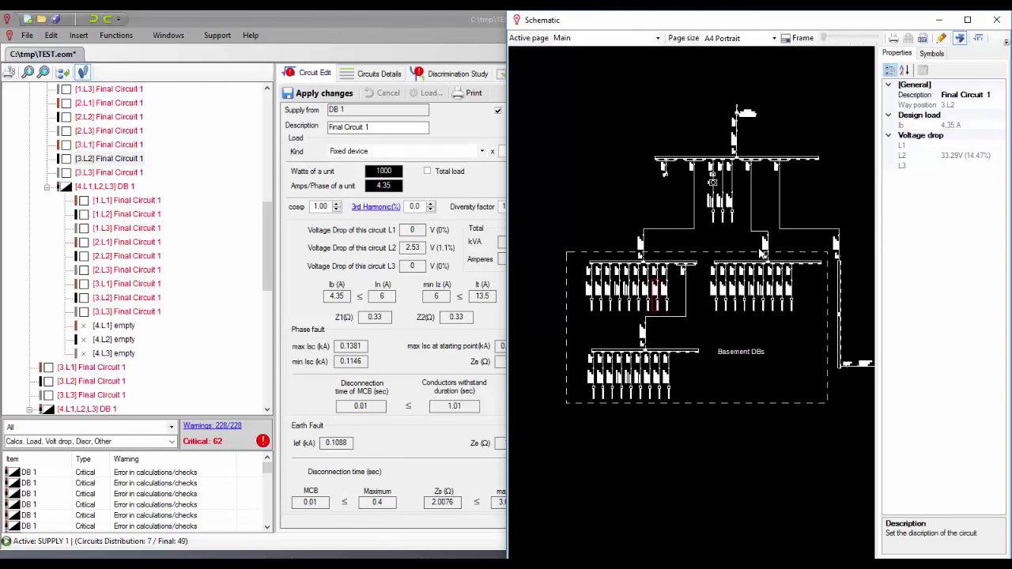
pyautogui.click(997, 24)
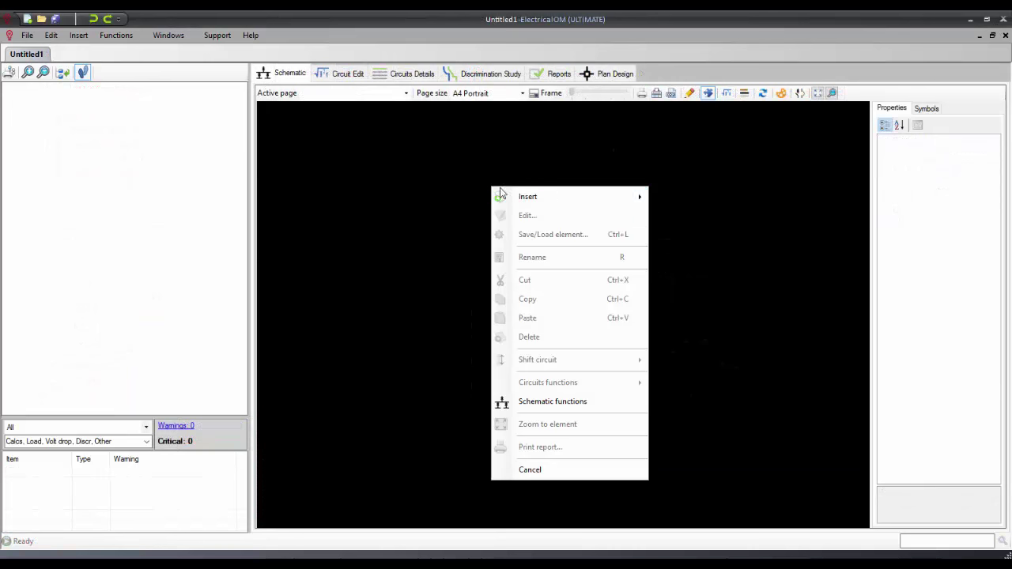
# Add SUPPLY 1 feeding a three-phase switch board, SB 1
pyautogui.click(829, 198)
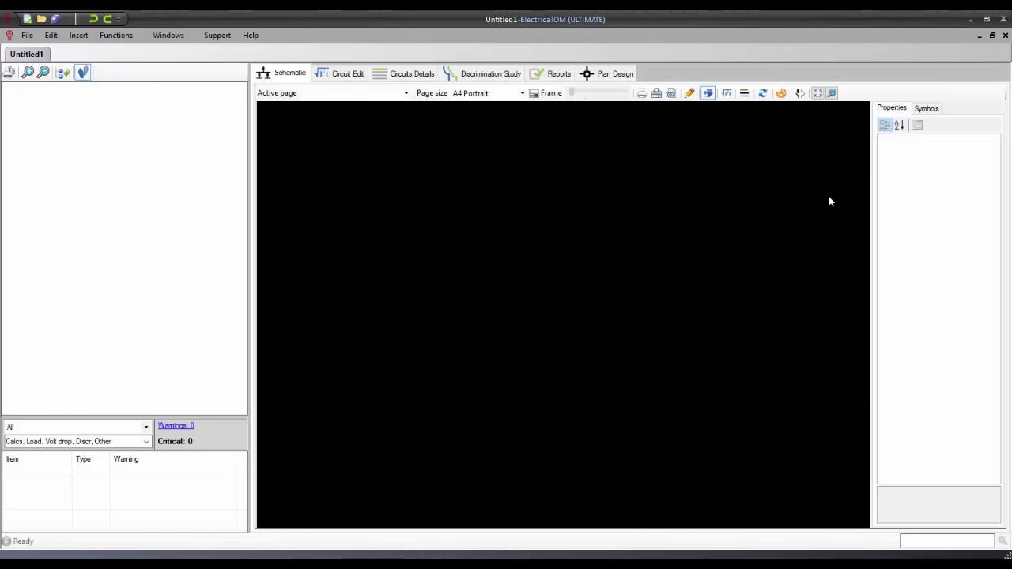
pyautogui.click(569, 299)
pyautogui.rightClick(575, 296)
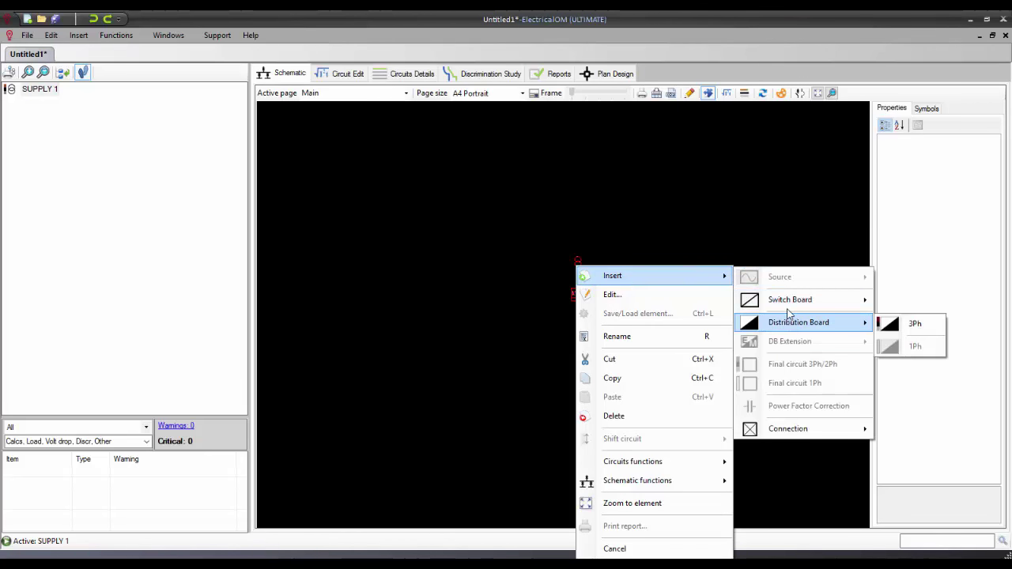
pyautogui.moveTo(790, 300)
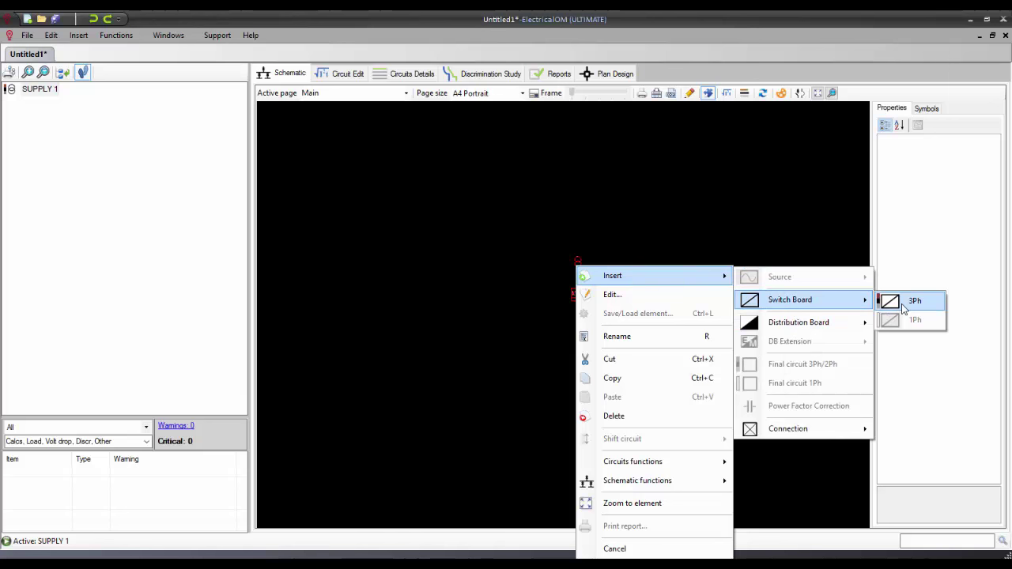
pyautogui.click(902, 304)
# Add a second supply feeding switch board SB 1
pyautogui.scroll(-5, 646, 277)
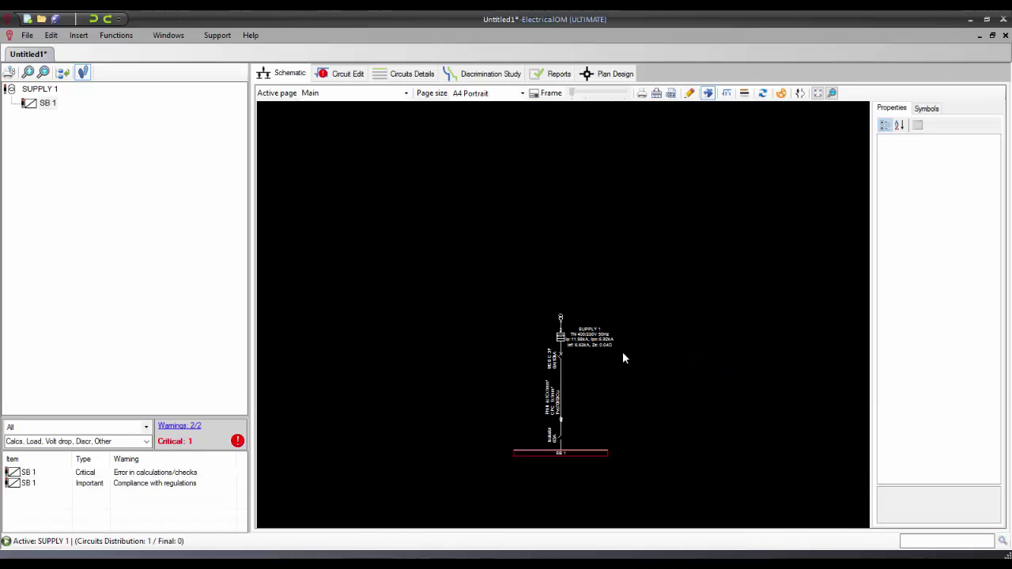
pyautogui.scroll(-2, 621, 365)
pyautogui.scroll(3, 615, 301)
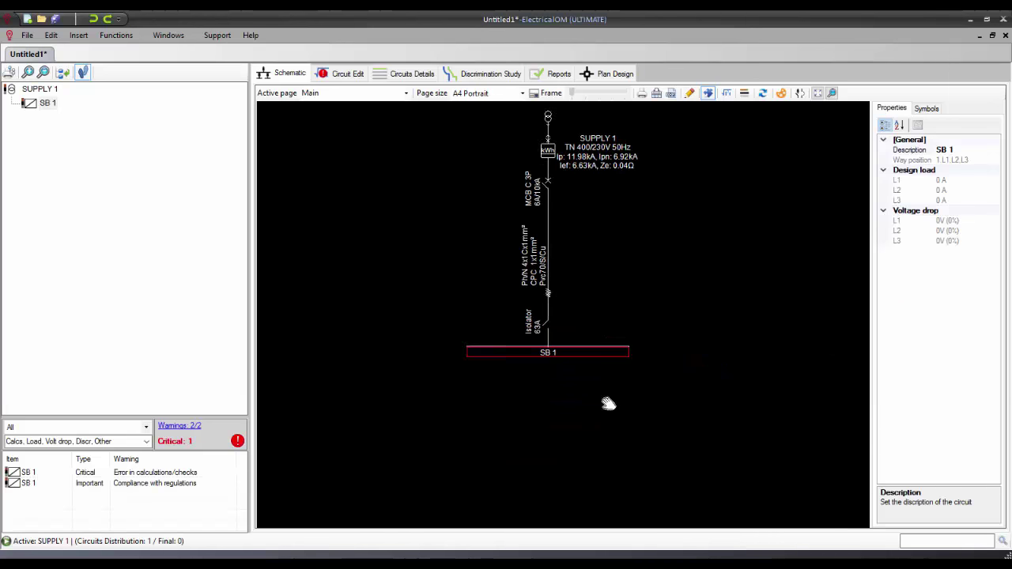
pyautogui.rightClick(598, 407)
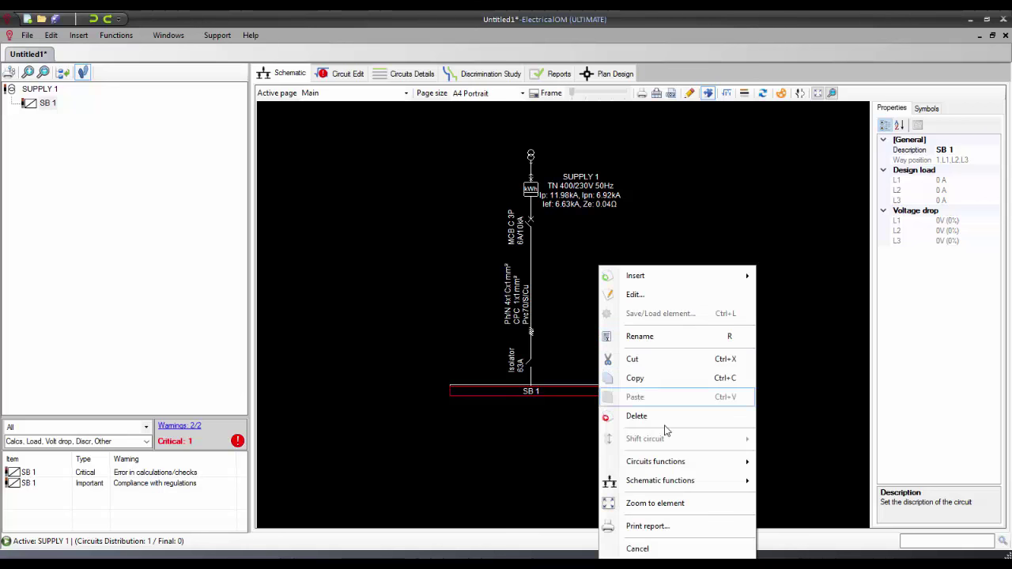
pyautogui.moveTo(661, 481)
pyautogui.click(717, 442)
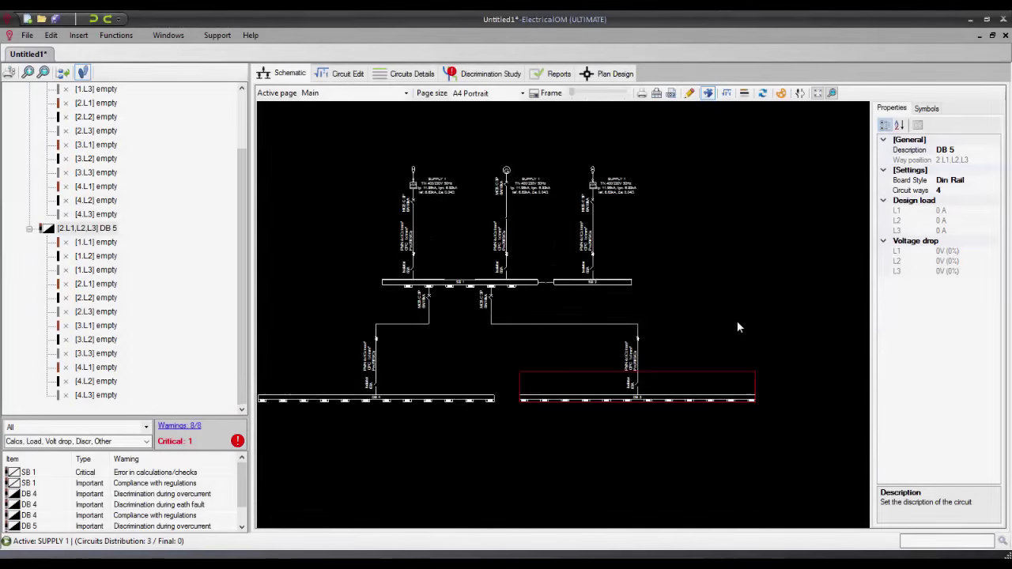
# Set DB 4 to six circuit ways with a Solid Busbar board style
pyautogui.scroll(2, 701, 253)
pyautogui.scroll(2, 762, 285)
pyautogui.moveTo(779, 356); pyautogui.dragTo(839, 395, button='middle')
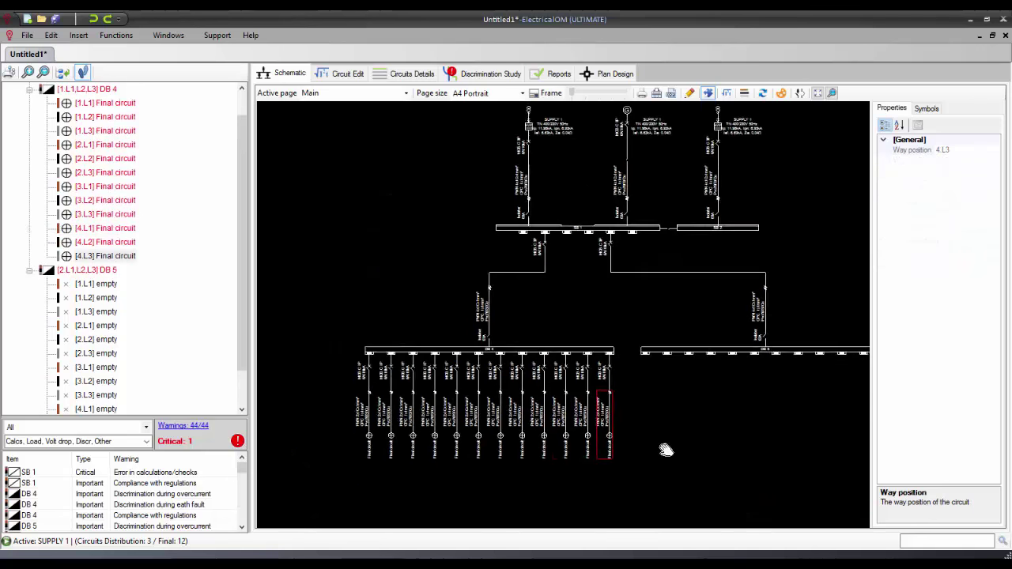
pyautogui.scroll(2, 428, 455)
pyautogui.click(513, 229)
pyautogui.click(941, 190)
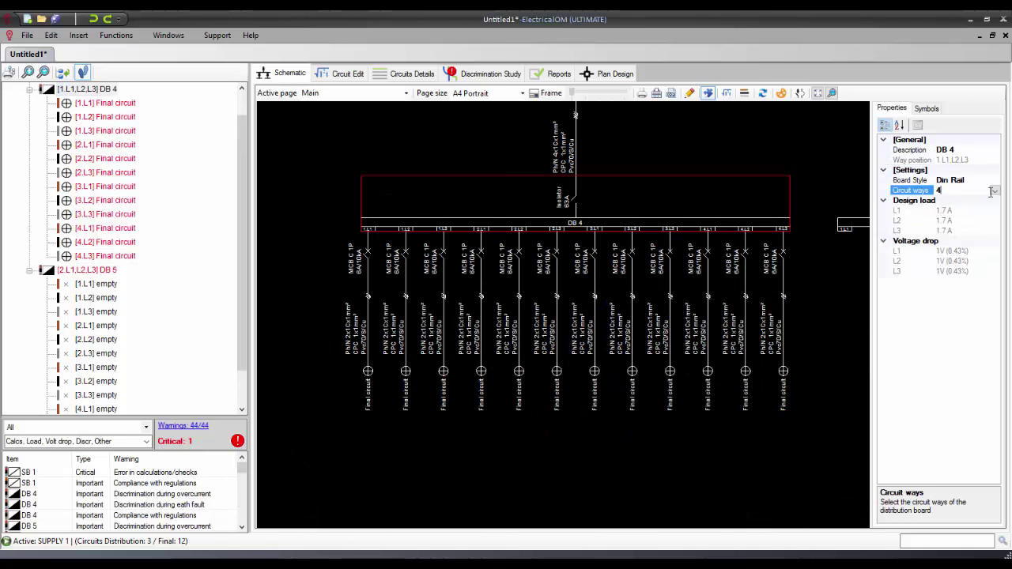
pyautogui.click(994, 191)
pyautogui.click(946, 221)
pyautogui.click(941, 181)
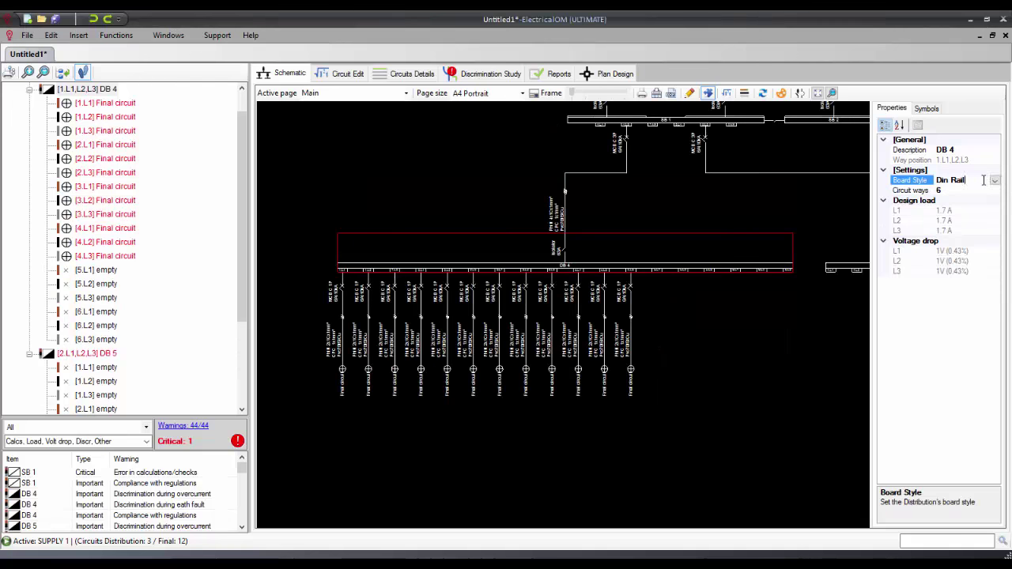
pyautogui.click(995, 180)
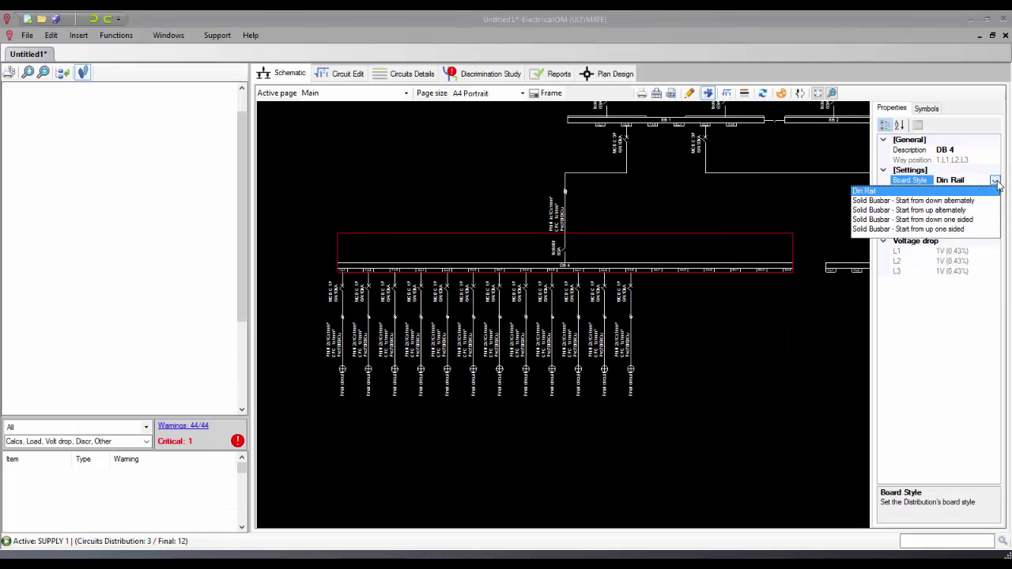
pyautogui.click(954, 229)
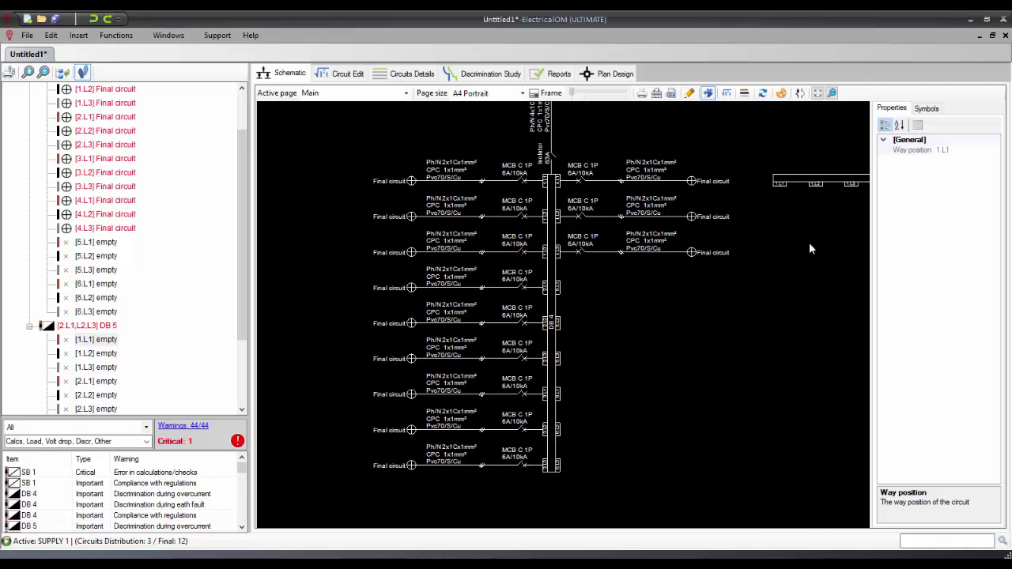
pyautogui.moveTo(809, 249); pyautogui.dragTo(410, 365, button='middle')
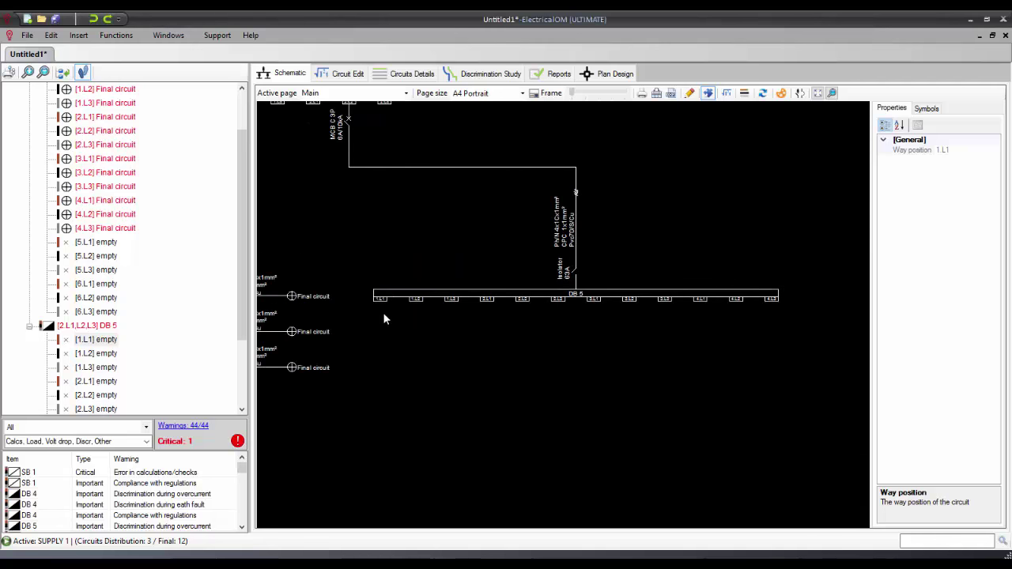
# Add DB EXT 7 at DB 5's way 1.L1, with final circuits on its ways 1.L1 and 2.L1
pyautogui.rightClick(381, 300)
pyautogui.moveTo(443, 276)
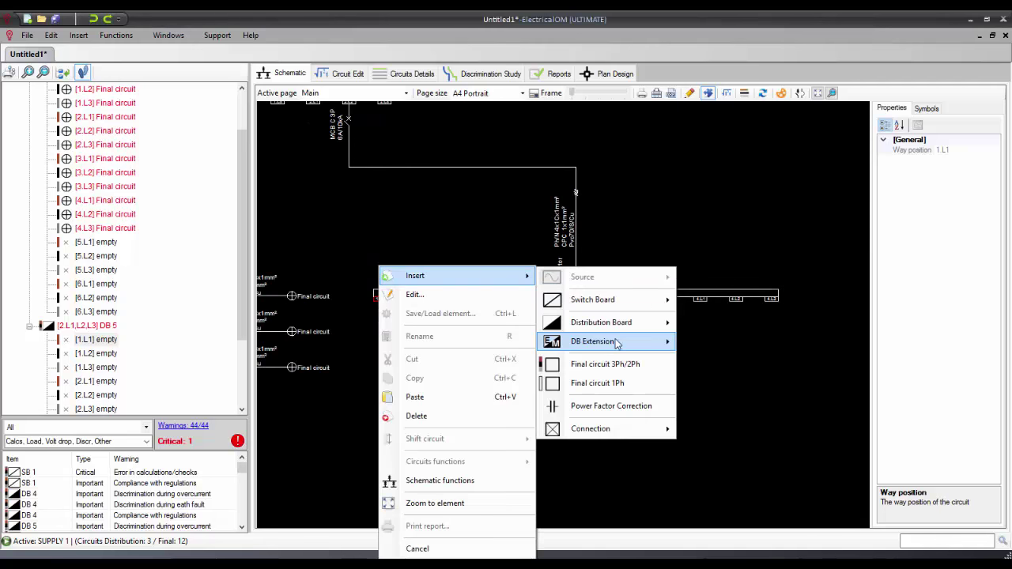
pyautogui.moveTo(602, 342)
pyautogui.click(717, 361)
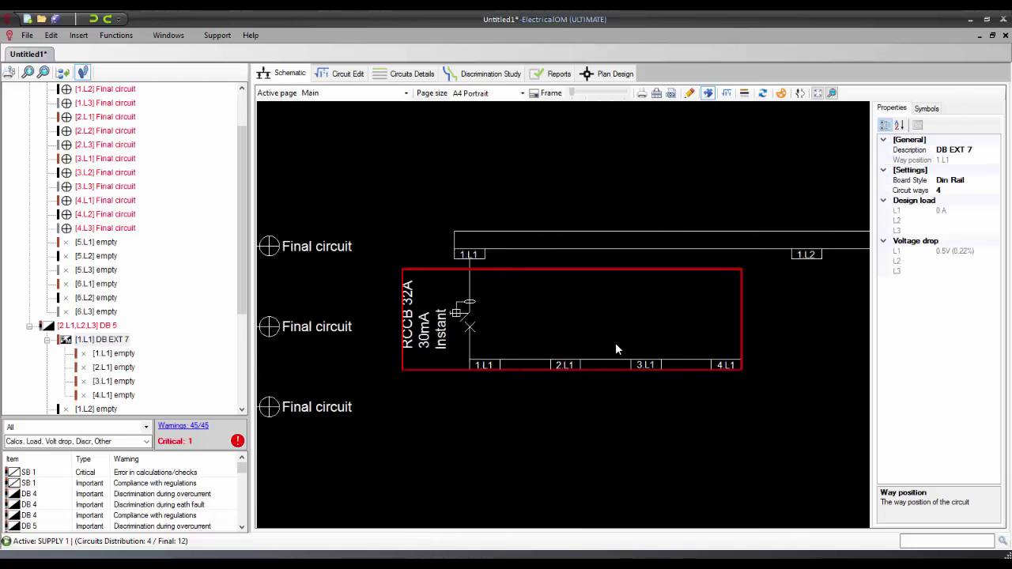
pyautogui.rightClick(556, 354)
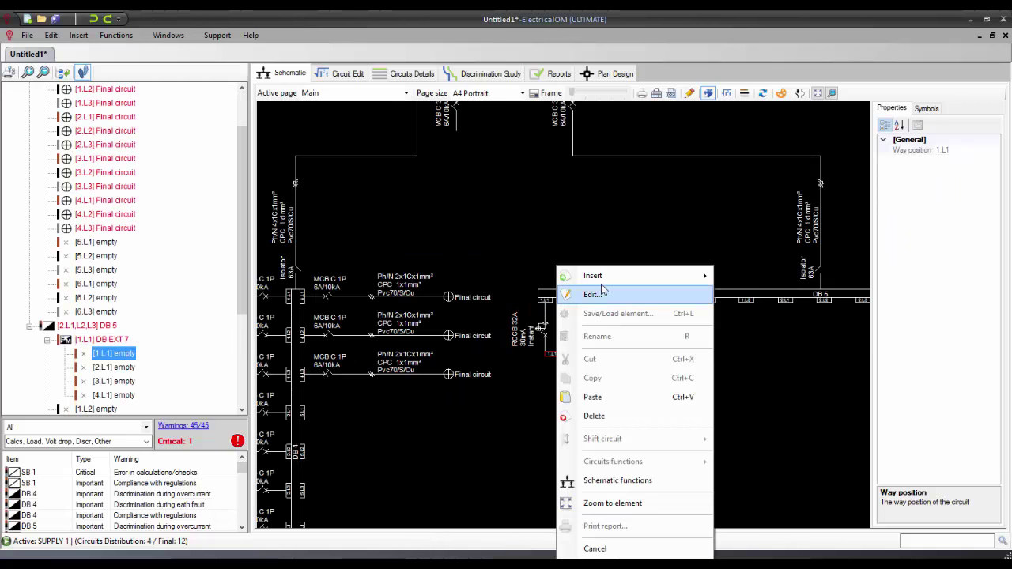
pyautogui.click(728, 383)
pyautogui.rightClick(626, 146)
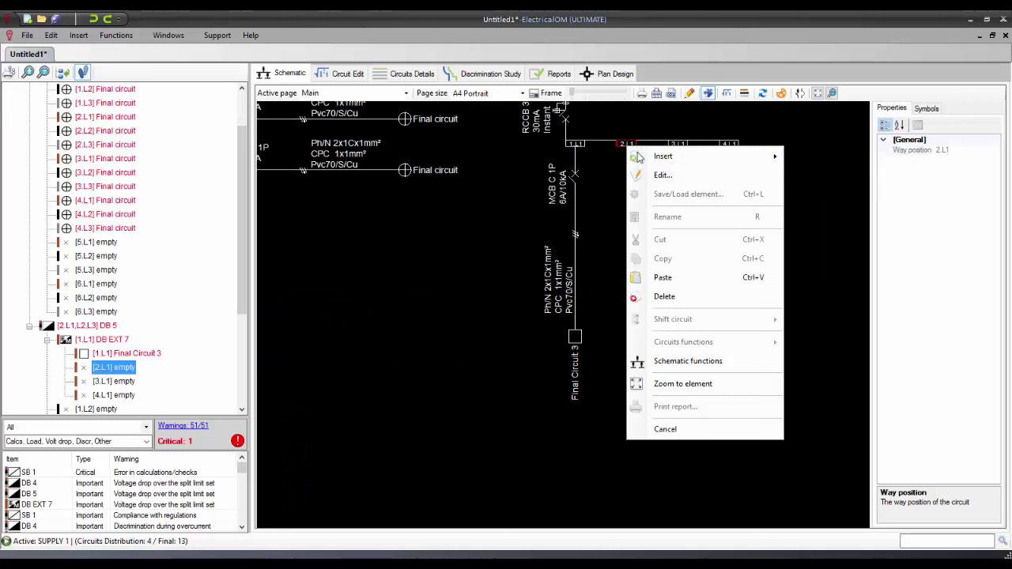
pyautogui.moveTo(663, 156)
pyautogui.click(830, 244)
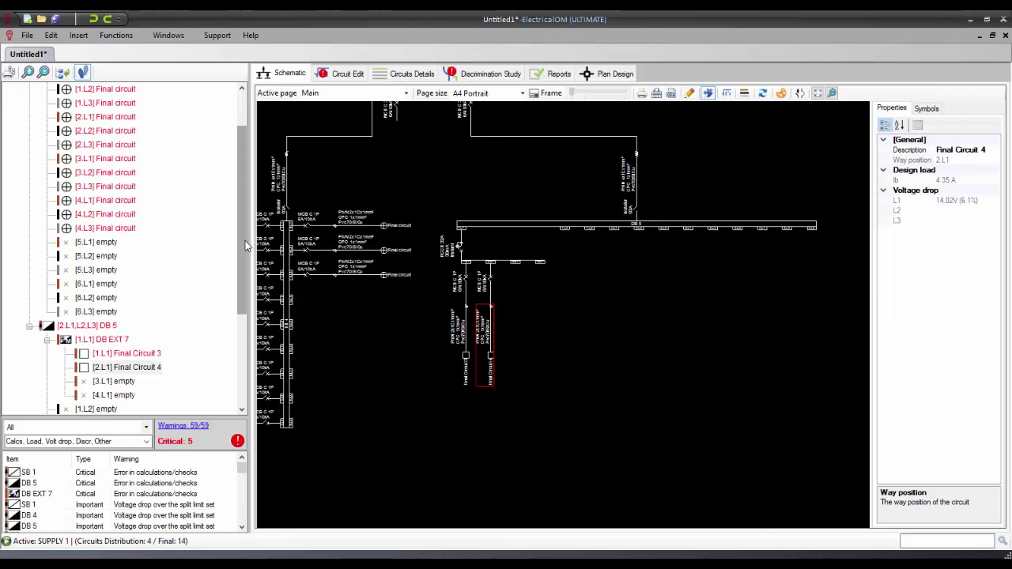
# Copy DB 4's 4.L3 final circuit onto DB EXT 7's way 3.L1, keeping the original
pyautogui.scroll(2, 142, 144)
pyautogui.click(133, 131)
pyautogui.click(130, 145)
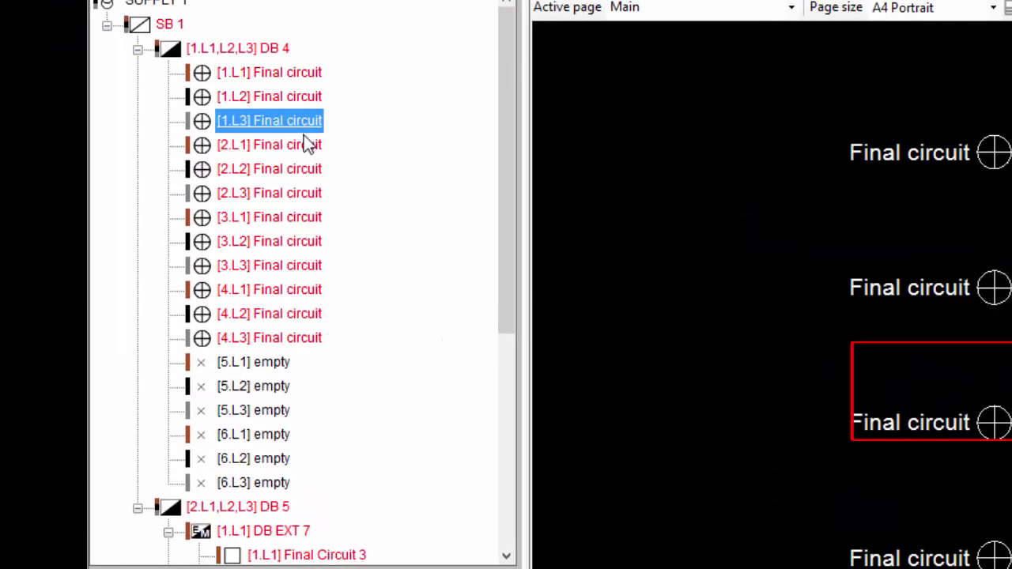
pyautogui.scroll(-4, 310, 145)
pyautogui.click(304, 56)
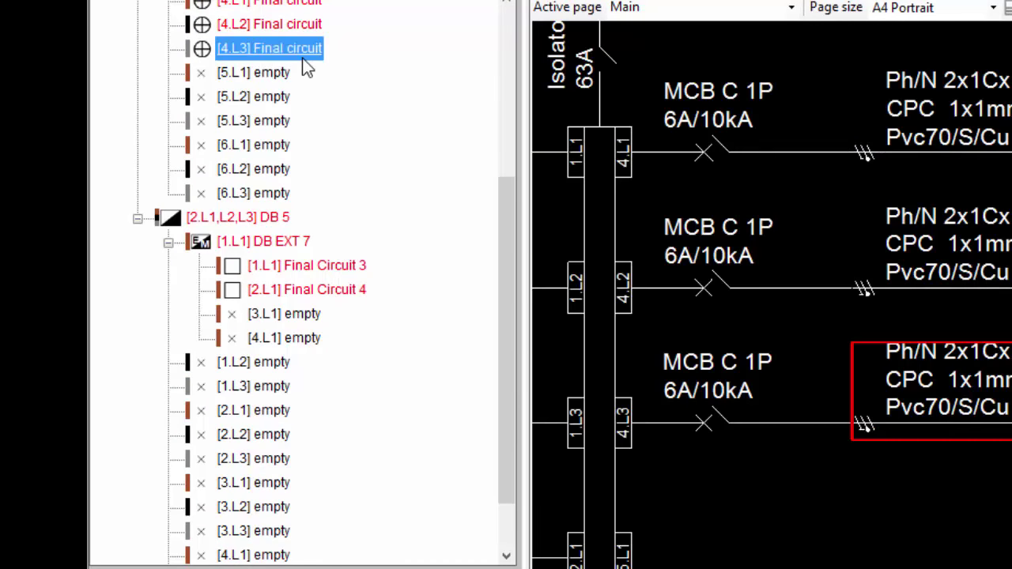
pyautogui.moveTo(302, 58); pyautogui.dragTo(320, 328, button='right')
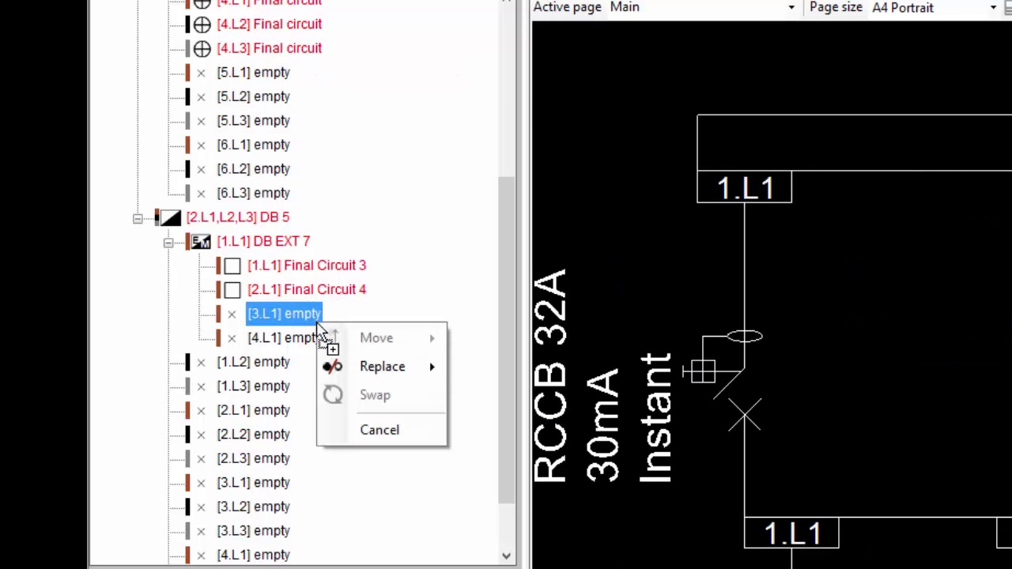
pyautogui.click(483, 366)
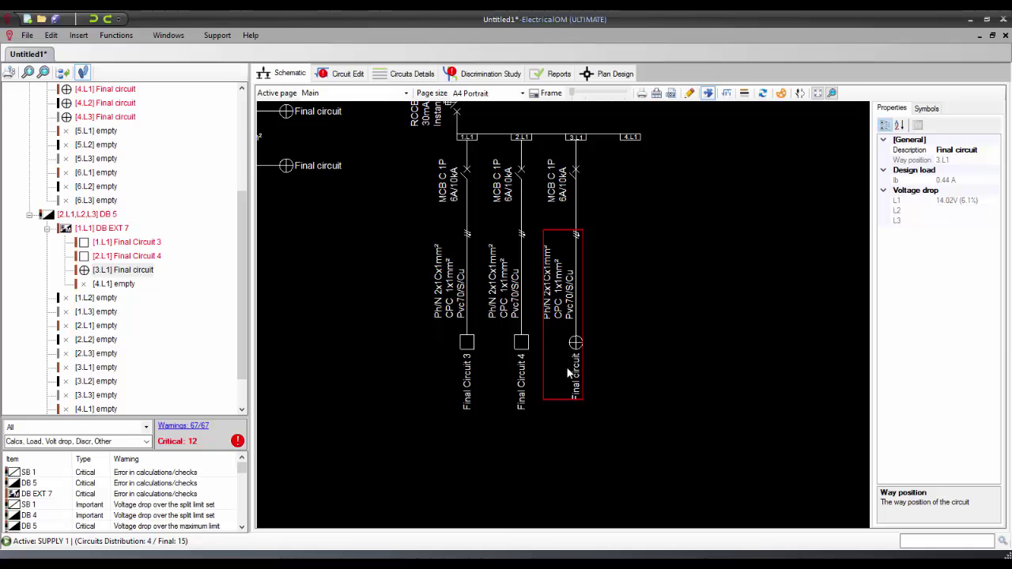
# Insert a single-phase final circuit at DB EXT 7's empty way 4.L1
pyautogui.click(131, 284)
pyautogui.rightClick(133, 284)
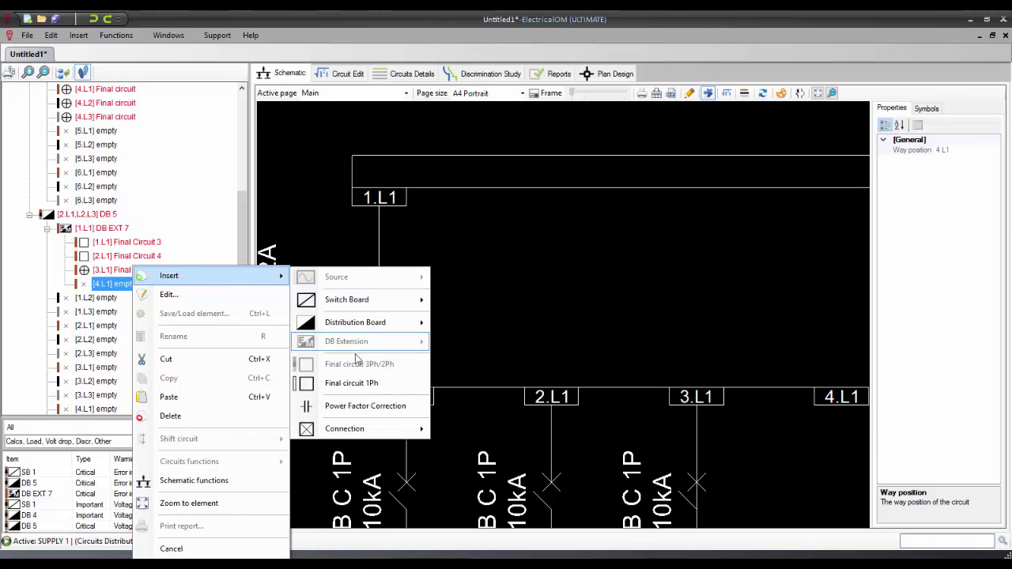
pyautogui.click(359, 385)
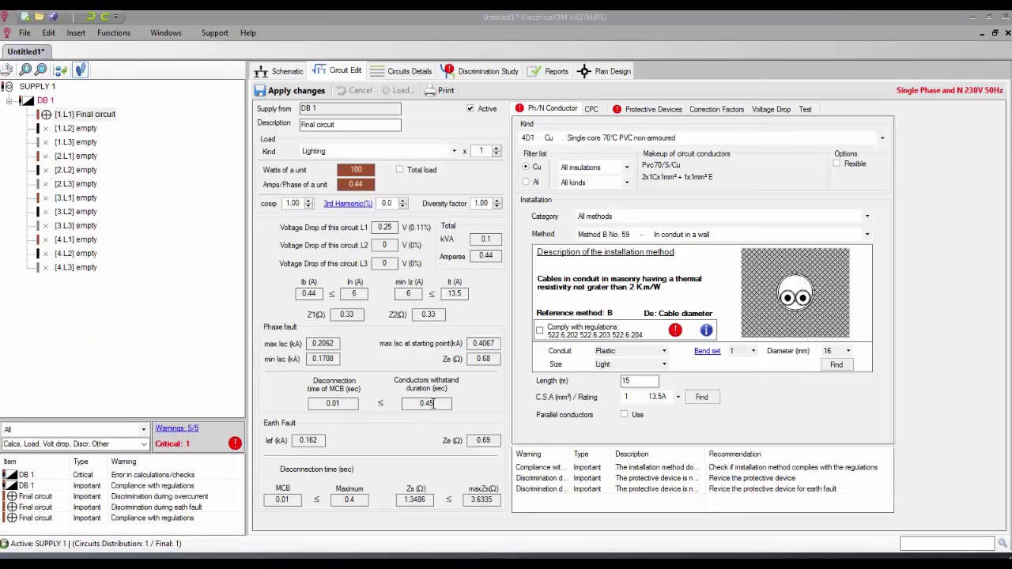
# Make the new circuit's load an electric motor and show its motor starting settings
pyautogui.click(590, 109)
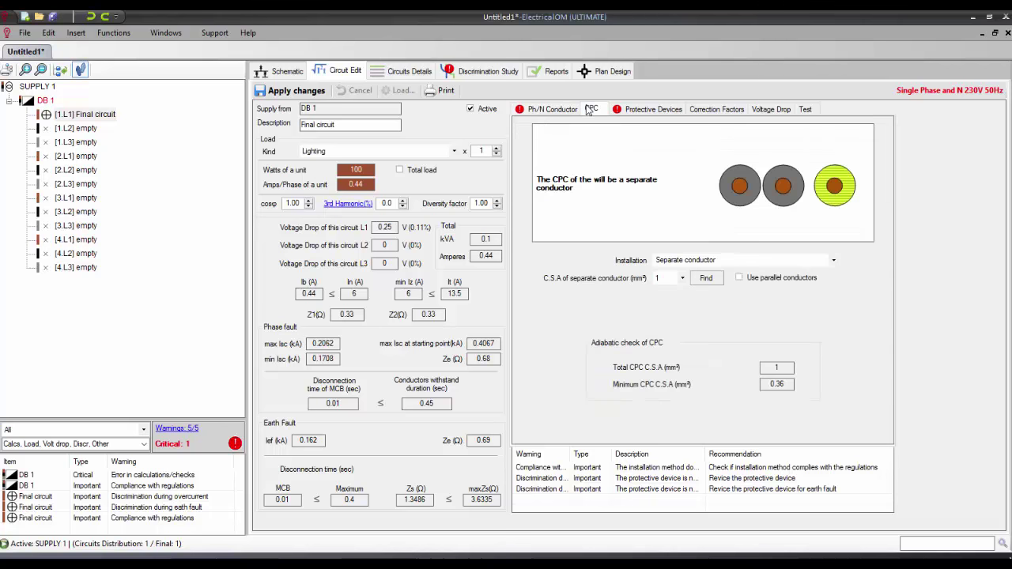
pyautogui.click(633, 112)
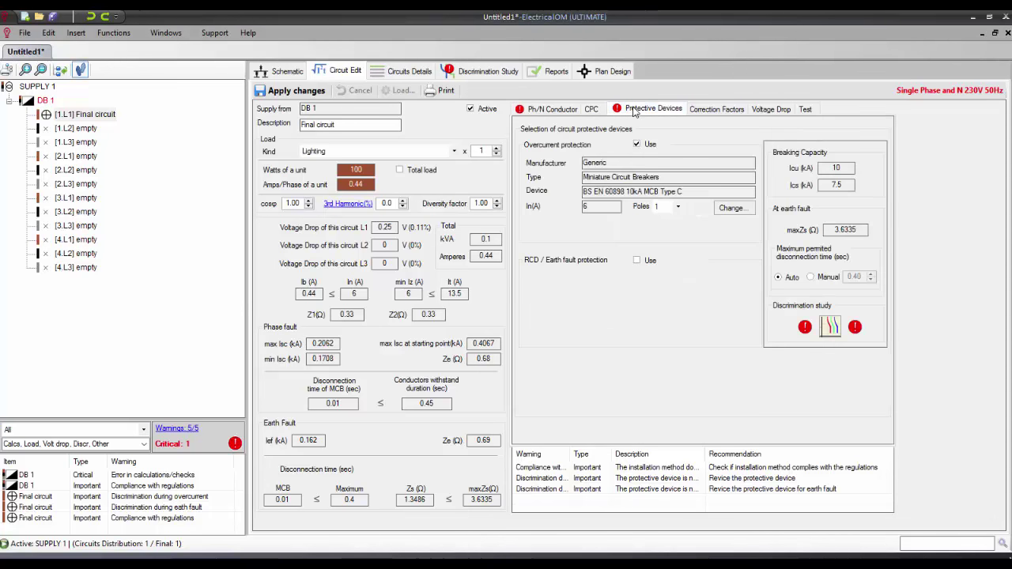
pyautogui.click(710, 111)
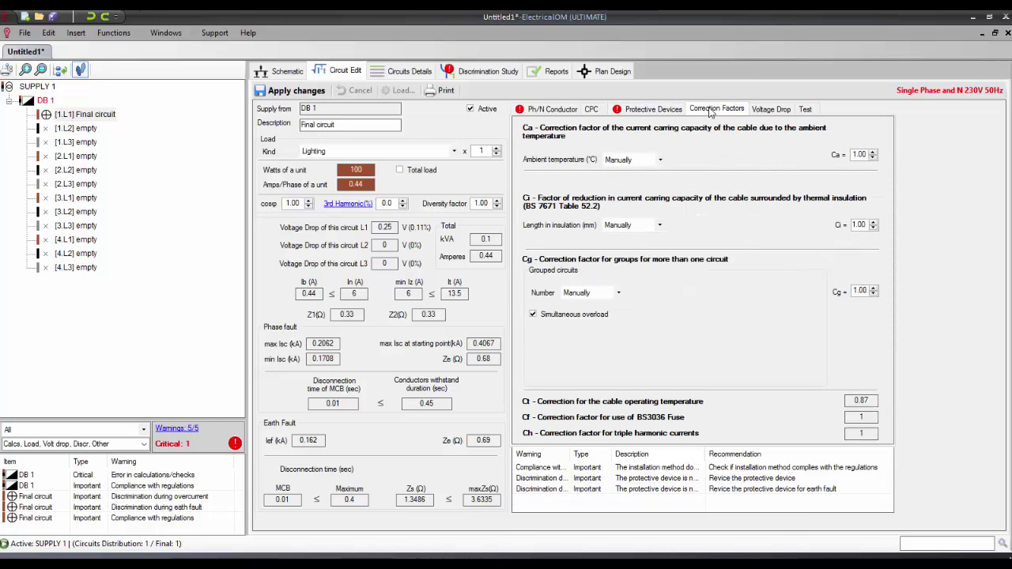
pyautogui.click(765, 111)
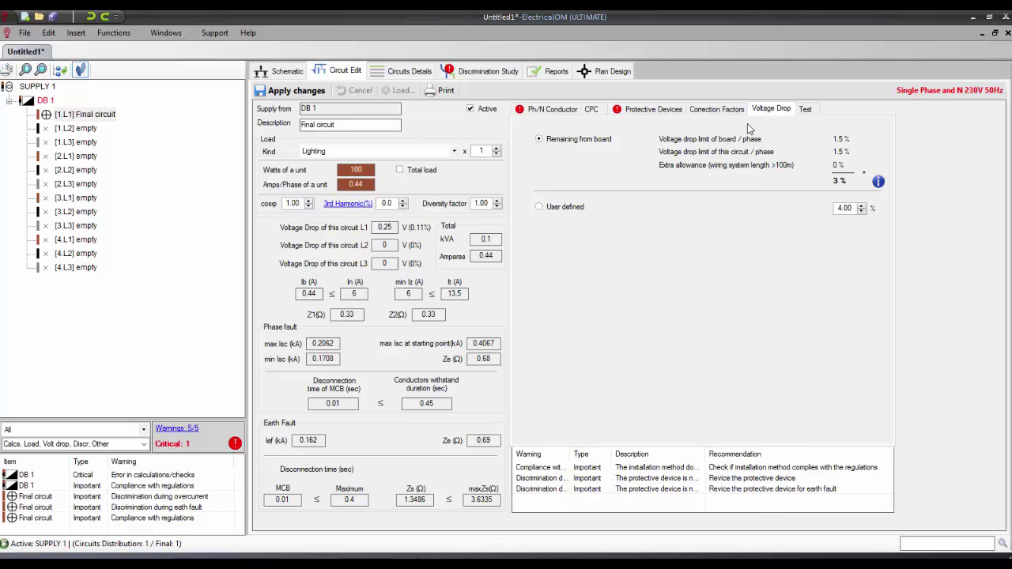
pyautogui.click(454, 154)
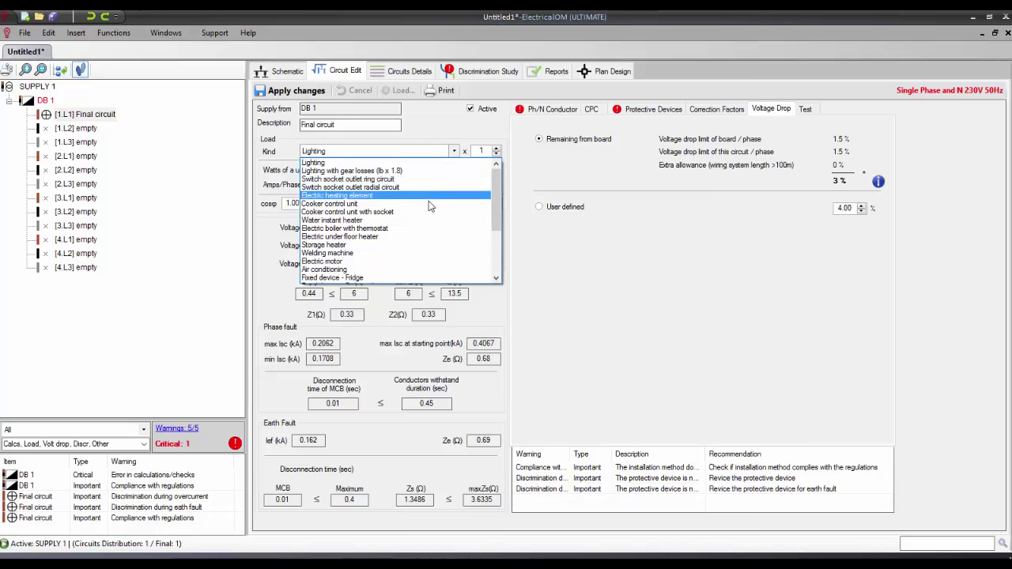
pyautogui.click(432, 262)
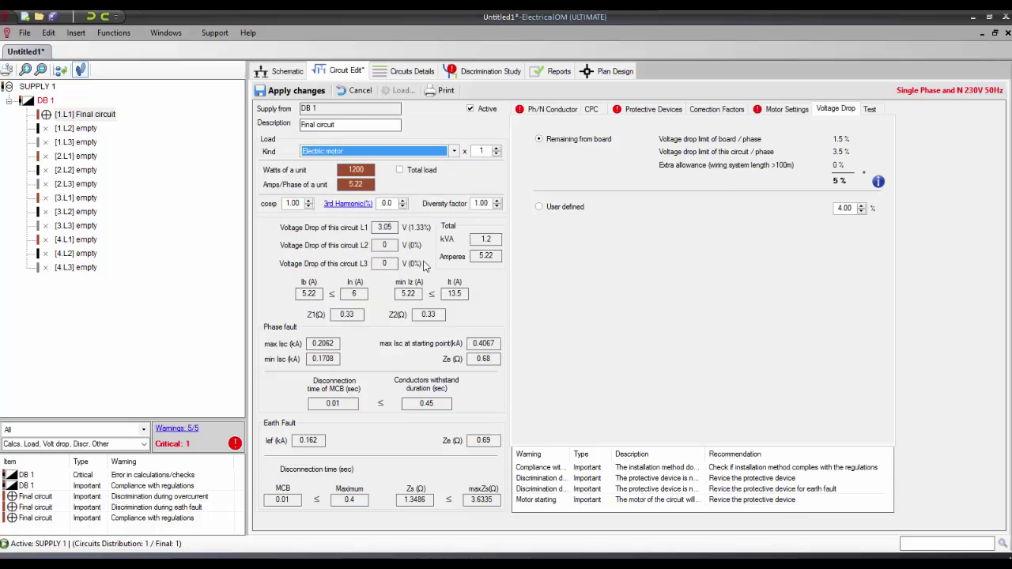
pyautogui.click(791, 114)
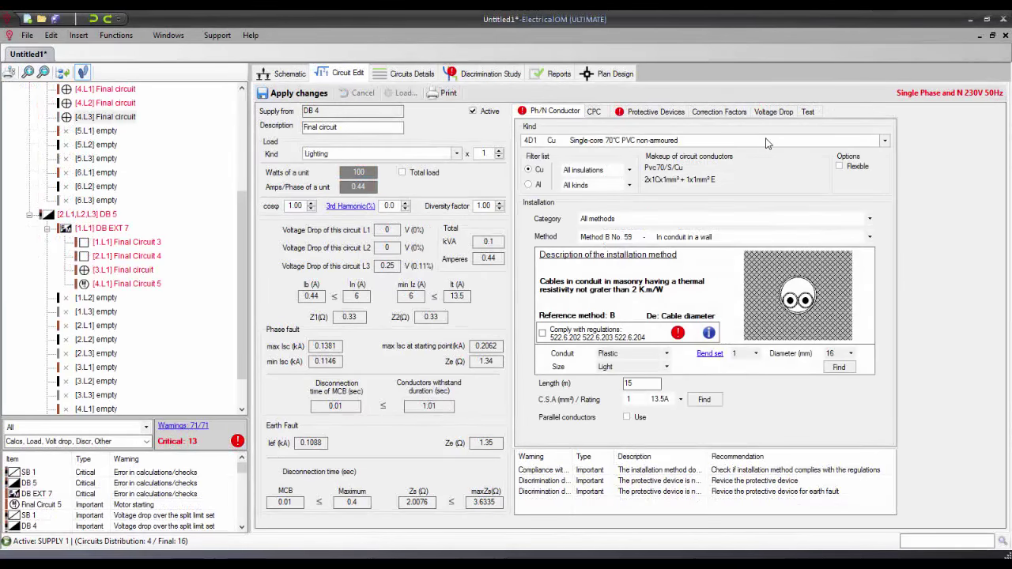
# Set the cable to 4D5 flat twin PVC, installation Method 100, marked compliant with regulations
pyautogui.click(765, 143)
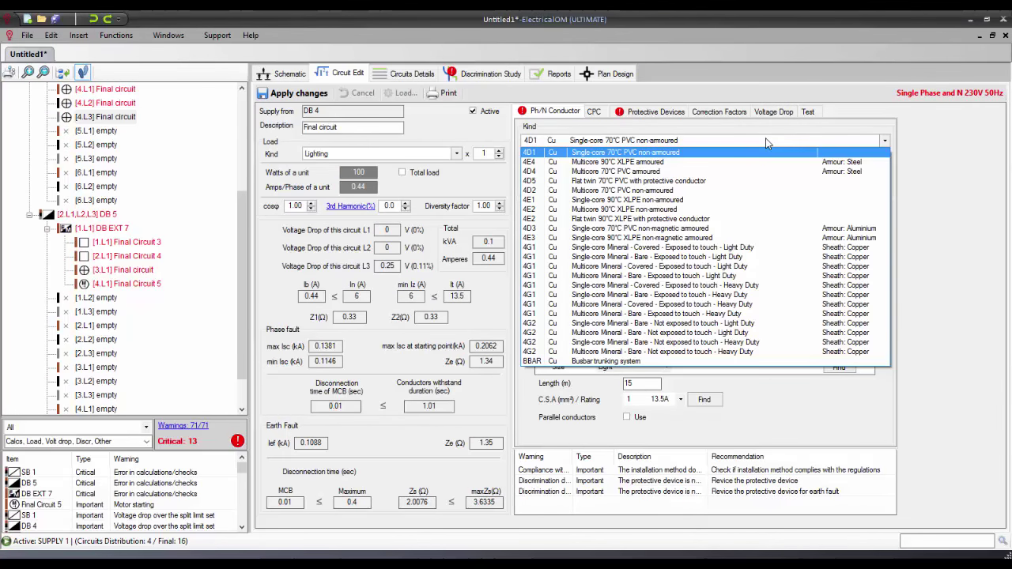
pyautogui.click(744, 180)
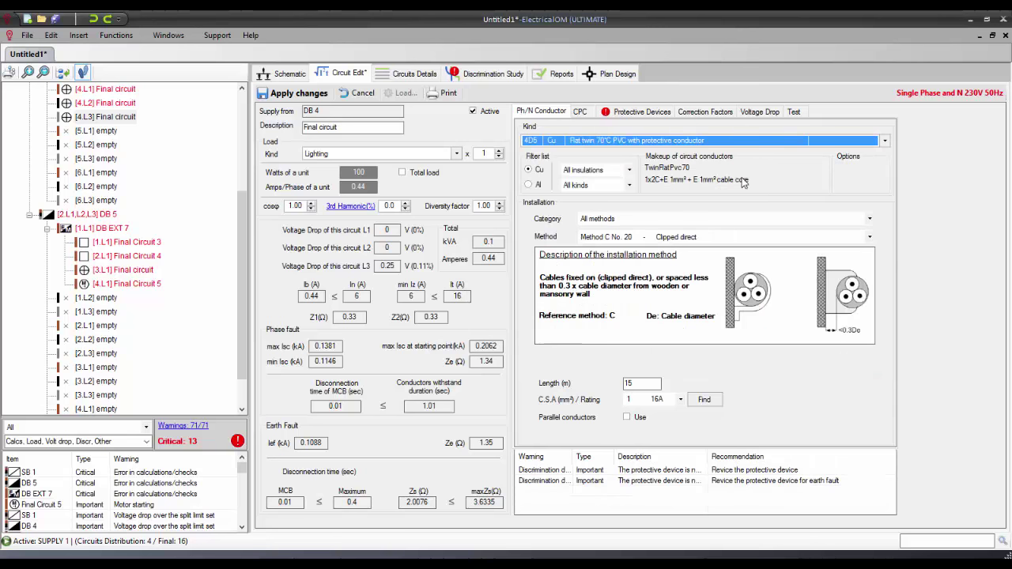
pyautogui.click(706, 238)
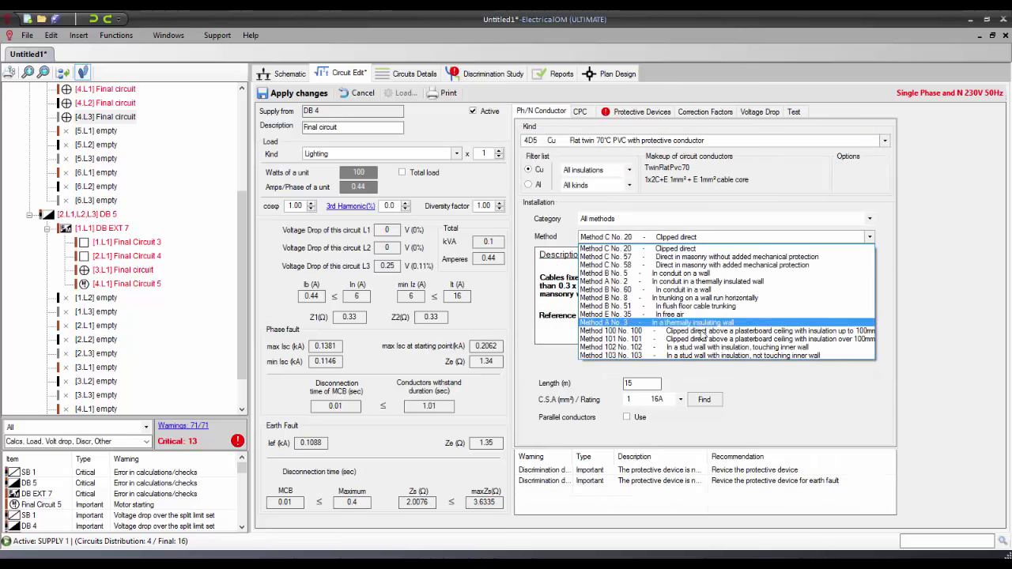
pyautogui.click(681, 331)
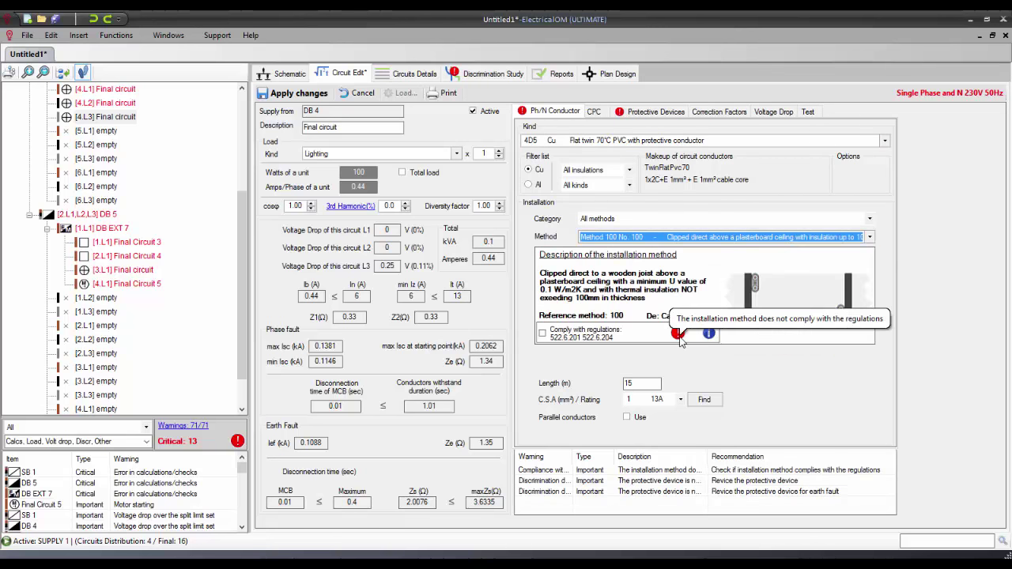
pyautogui.click(588, 340)
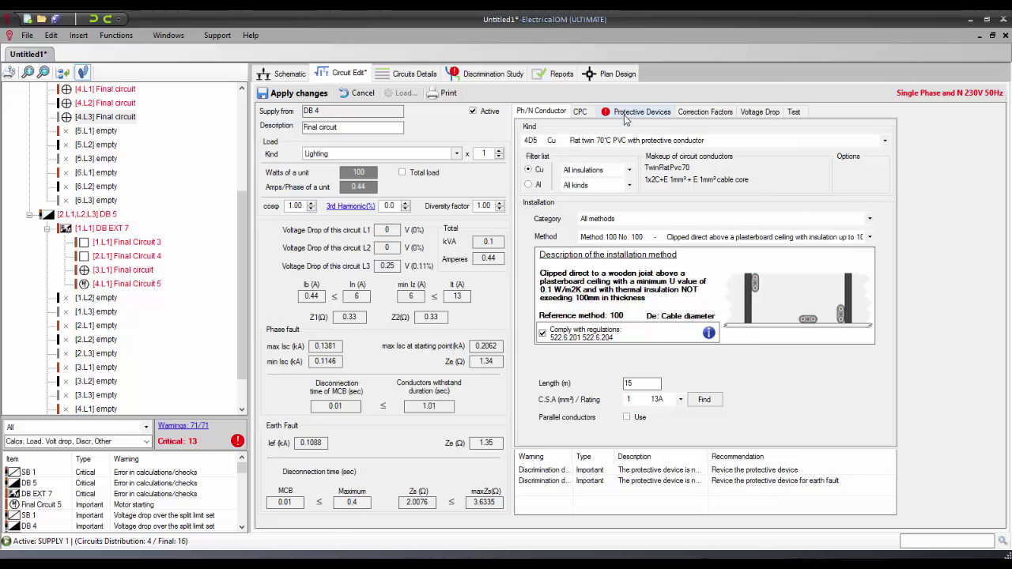
# Browse Schneider Electric protective devices as replacements for the circuit's protection
pyautogui.click(579, 111)
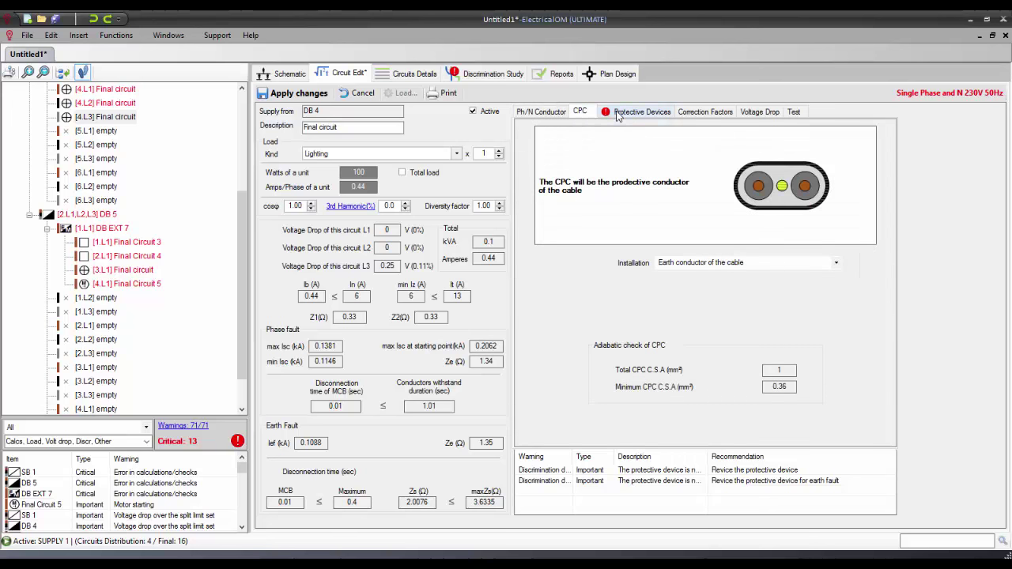
pyautogui.click(640, 111)
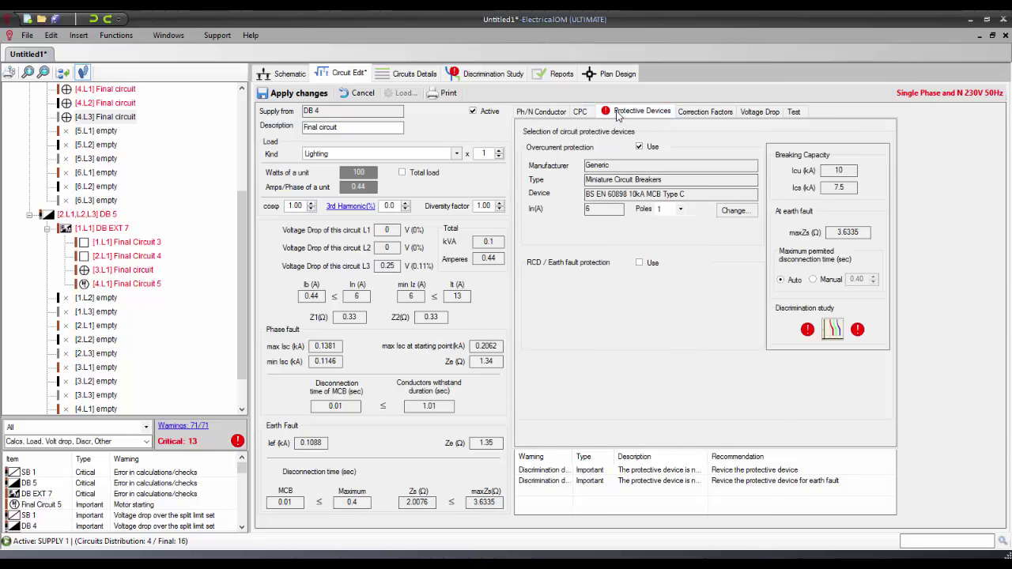
pyautogui.click(735, 211)
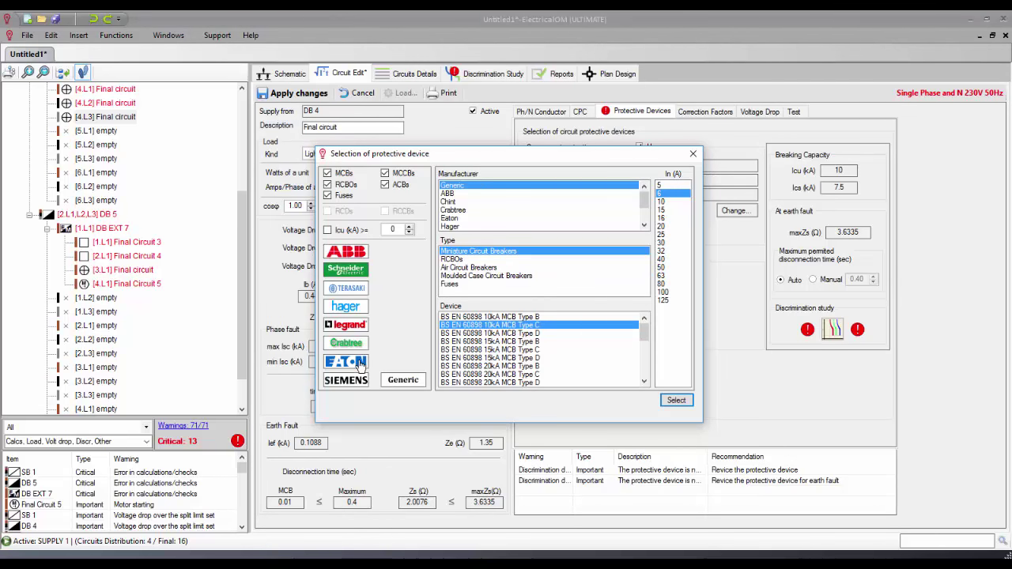
pyautogui.click(345, 271)
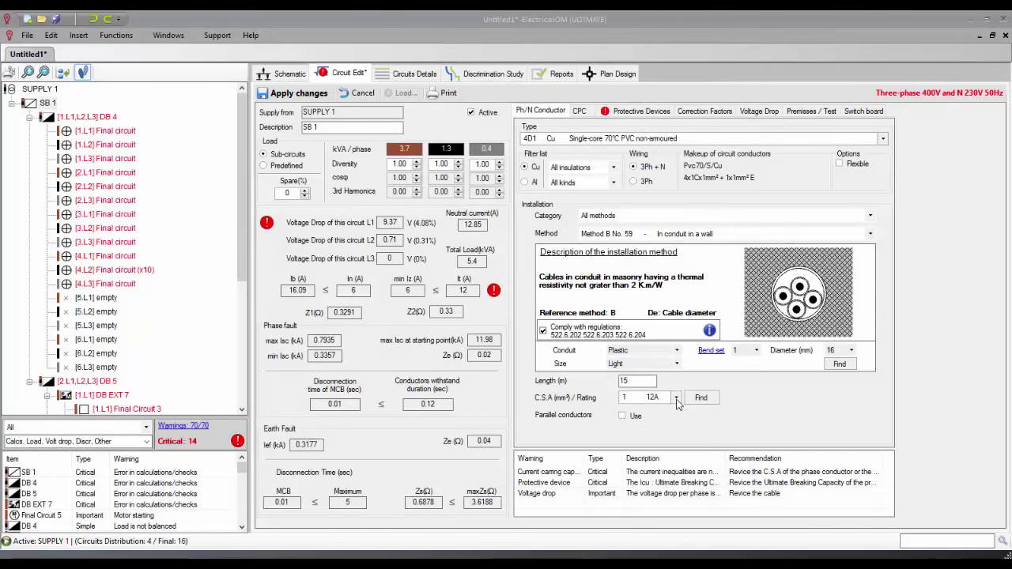
# Give SB 1 a 6 mm² (36 A) cable in a 25 mm conduit
pyautogui.click(676, 398)
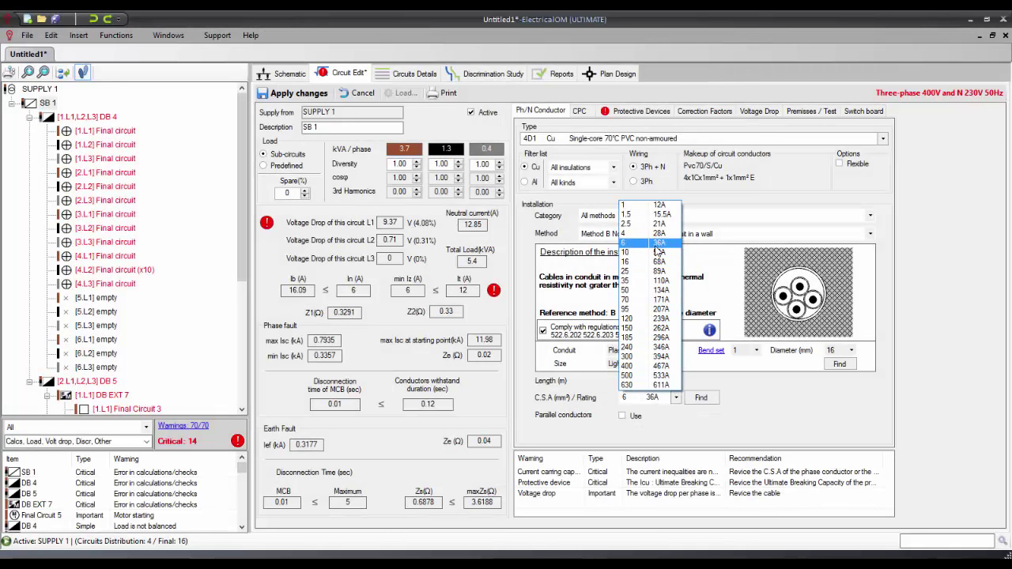
pyautogui.click(657, 243)
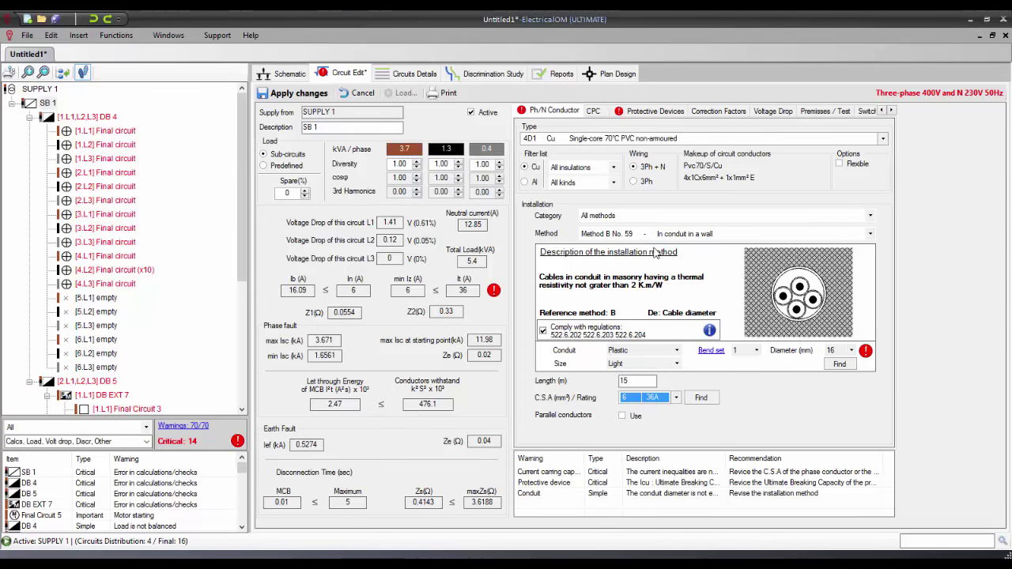
pyautogui.moveTo(866, 350)
pyautogui.click(840, 364)
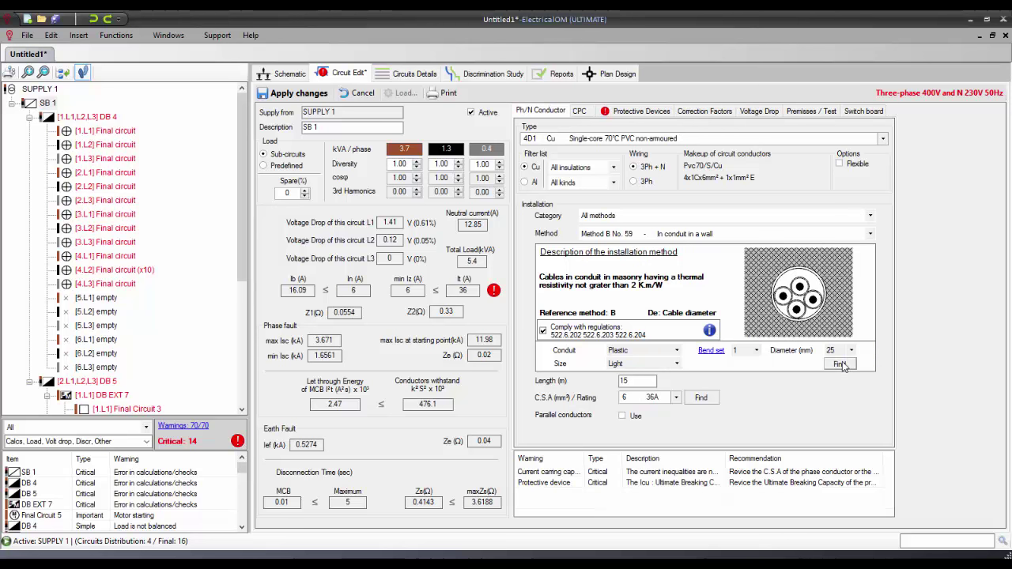
# Change SB 1's protection to a 32 A 15kA Type C MCB
pyautogui.click(647, 113)
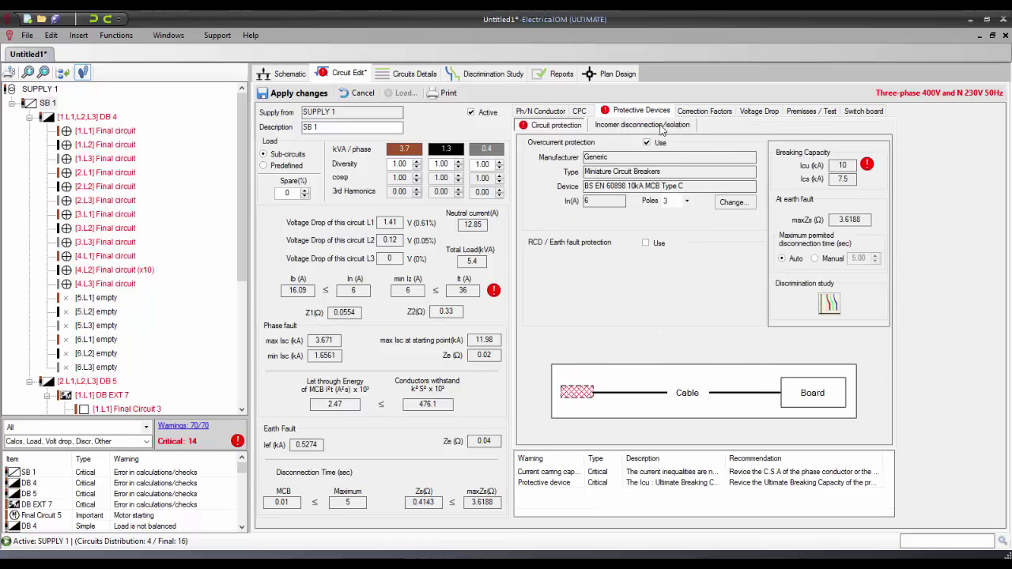
pyautogui.click(724, 203)
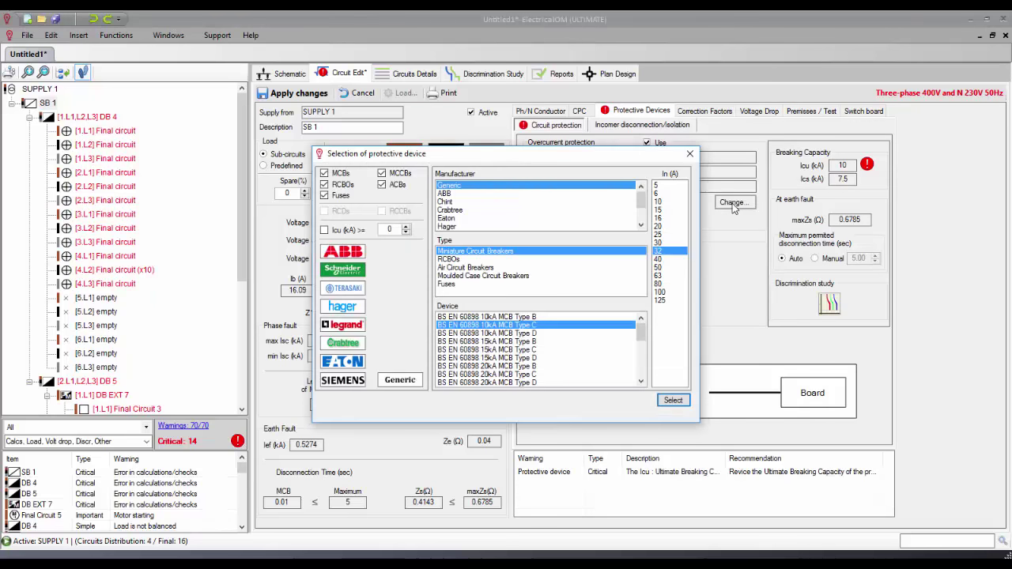
pyautogui.click(541, 350)
pyautogui.click(671, 400)
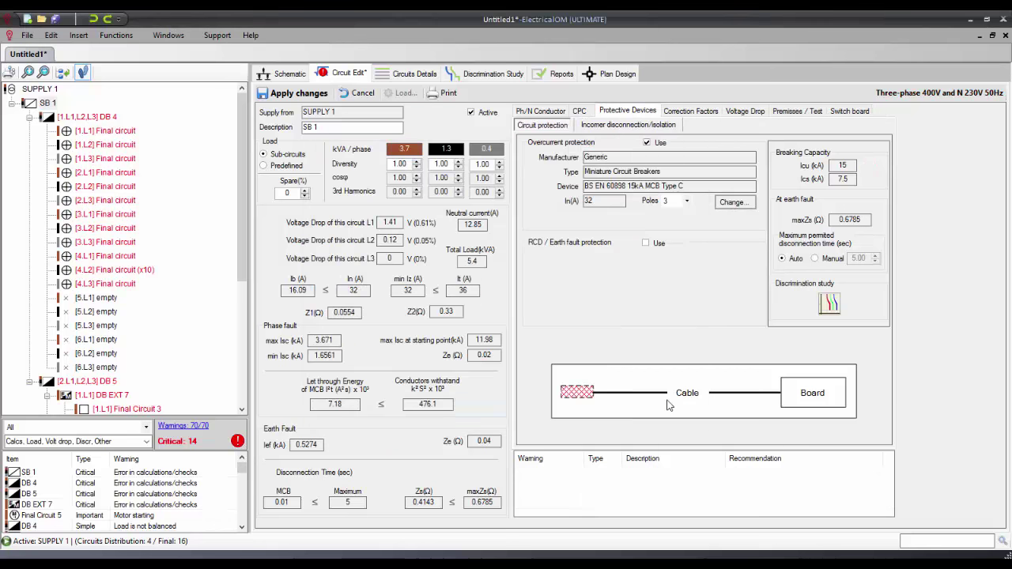
# Set SB 1's ambient temperature correction to 40 degrees
pyautogui.click(692, 111)
pyautogui.click(667, 156)
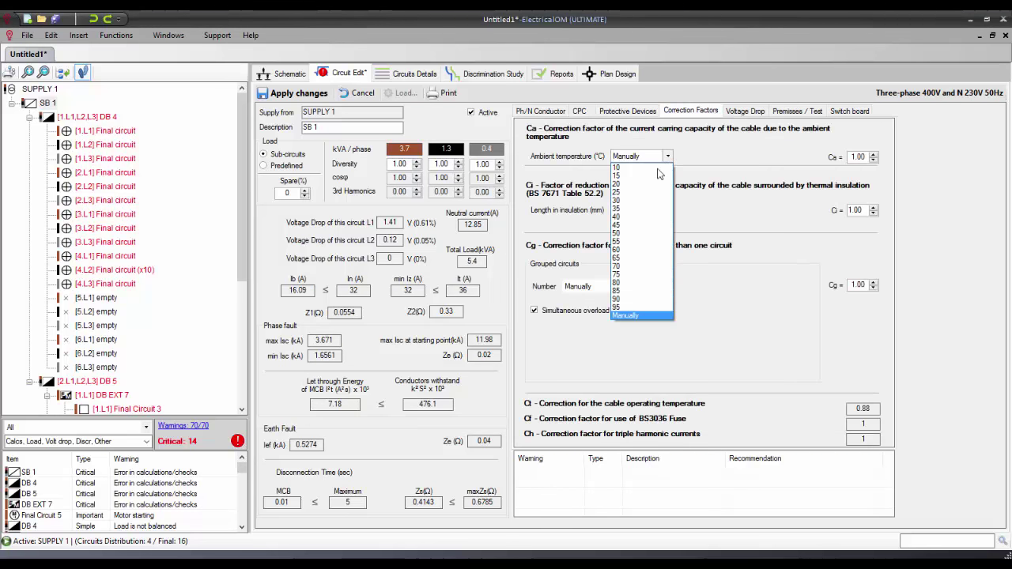
pyautogui.click(631, 217)
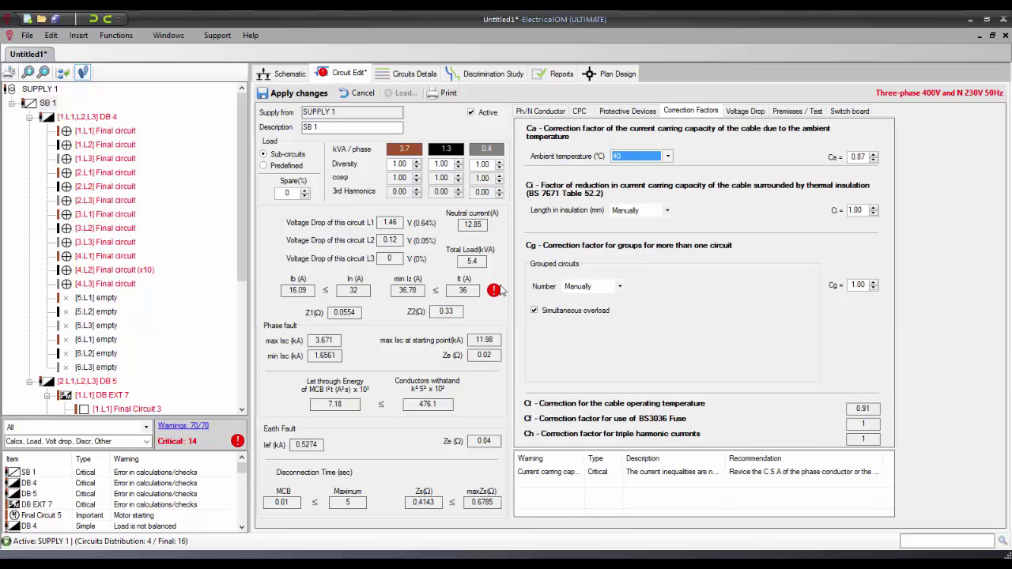
pyautogui.moveTo(494, 292)
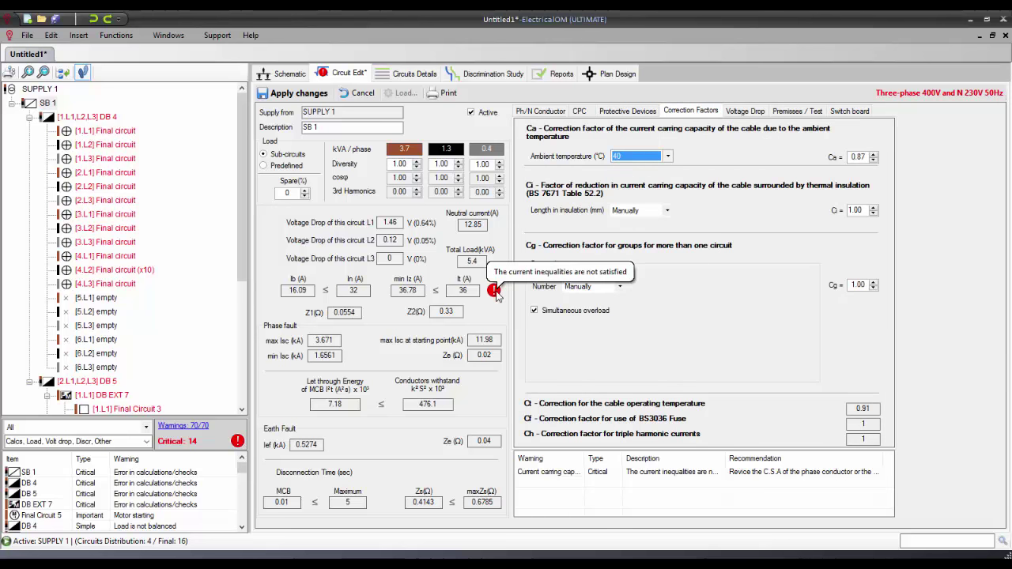
# Upsize SB 1's cable to 10 mm² (50 A) in 32 mm conduit, 150 m long
pyautogui.click(495, 291)
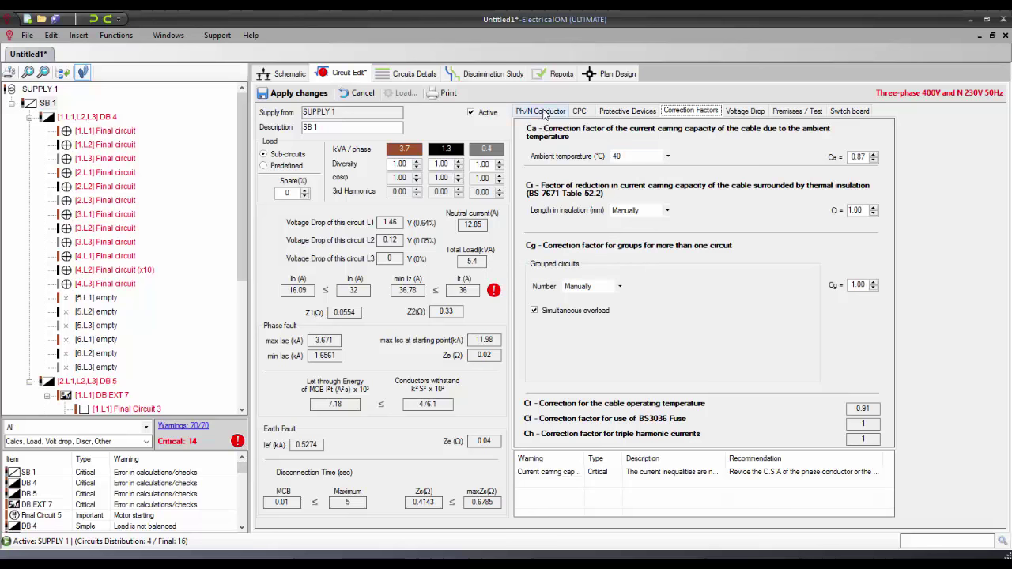
pyautogui.click(701, 398)
pyautogui.click(839, 365)
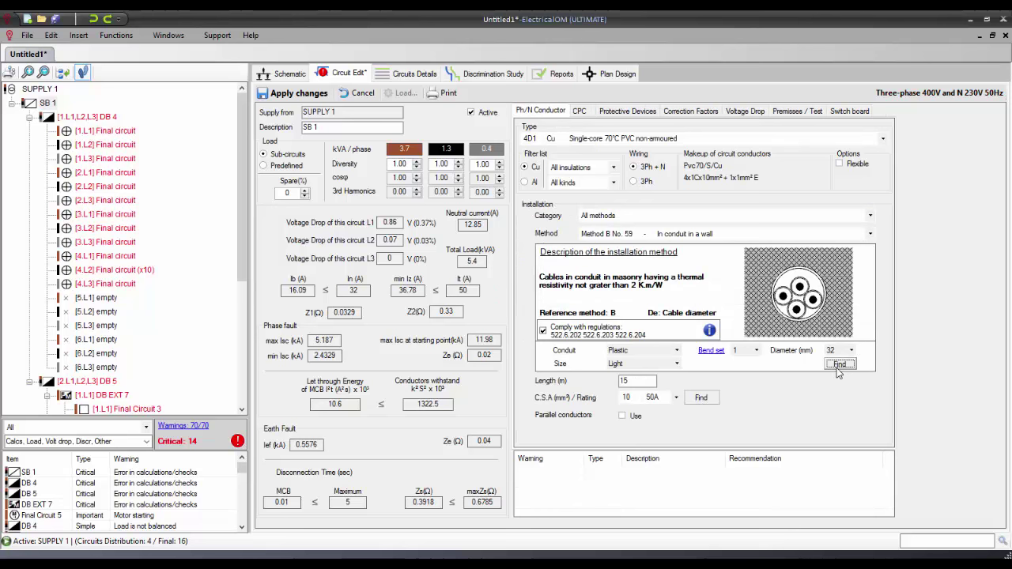
pyautogui.click(647, 380)
pyautogui.write('0')
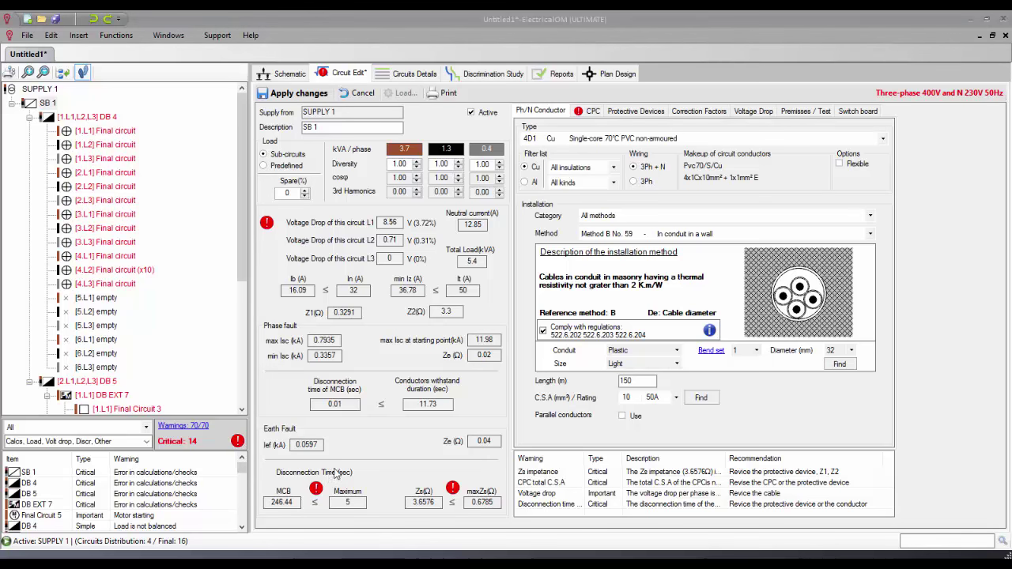
# Add a 300 mA Delay S RCD to SB 1, then open the discrimination study from Warnings
pyautogui.click(590, 112)
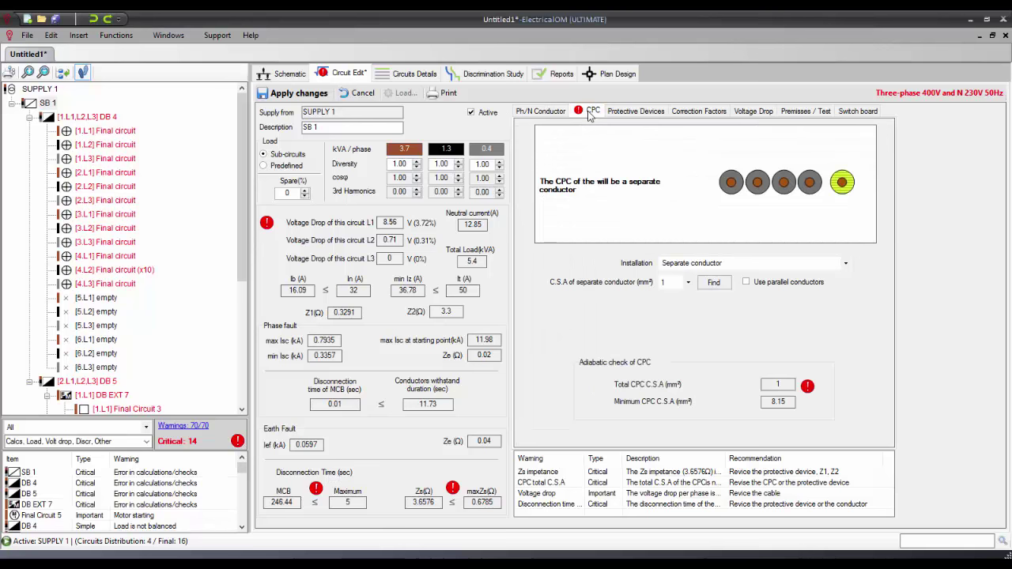
pyautogui.click(622, 113)
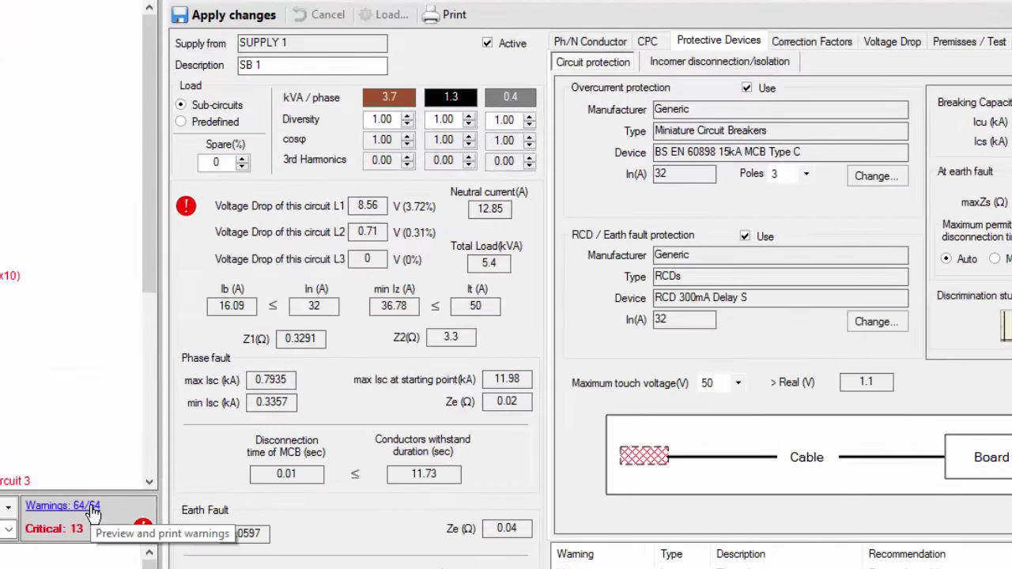
pyautogui.click(90, 508)
pyautogui.moveTo(960, 178); pyautogui.dragTo(959, 479)
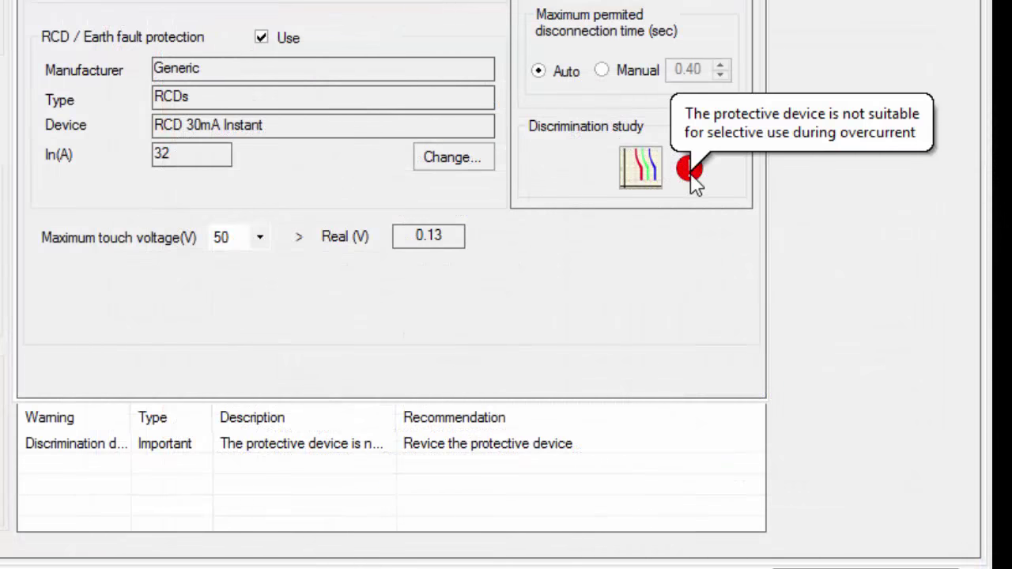
pyautogui.click(641, 169)
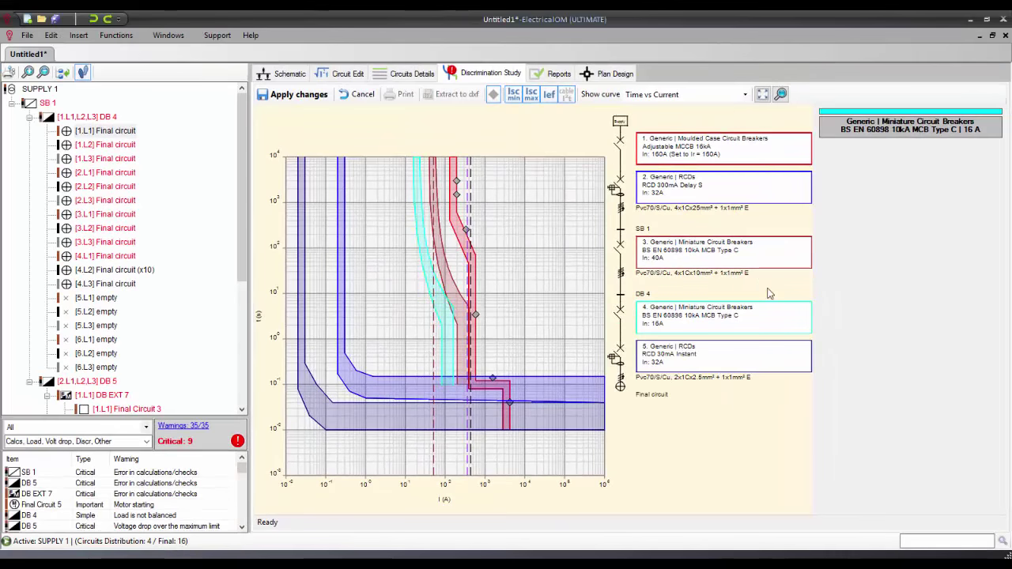
# Rate device 3 at 63 A, set the 160 A MCCB's SC to 8 and ST to 0.3, and apply
pyautogui.click(749, 263)
pyautogui.doubleClick(749, 264)
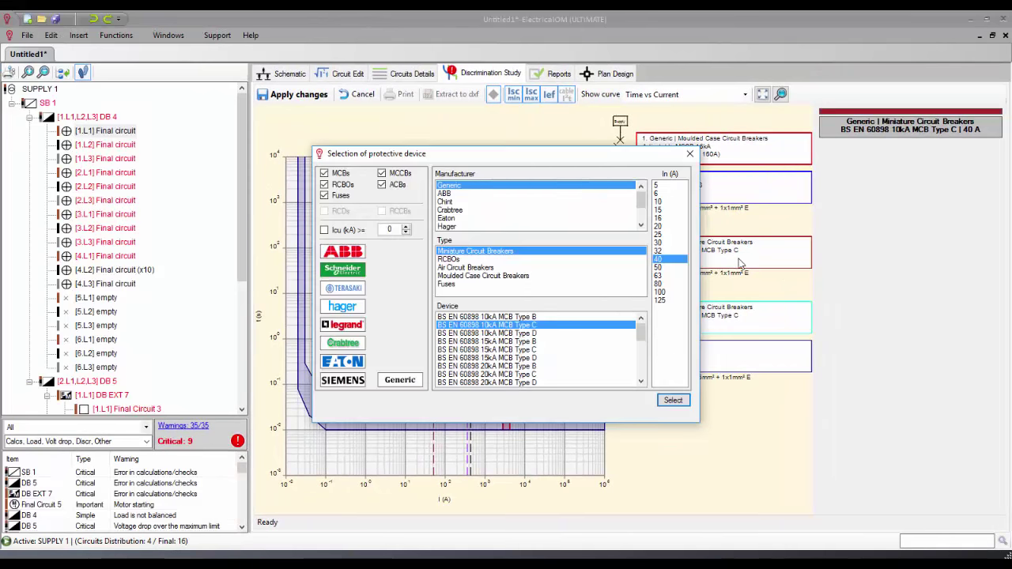
pyautogui.doubleClick(673, 278)
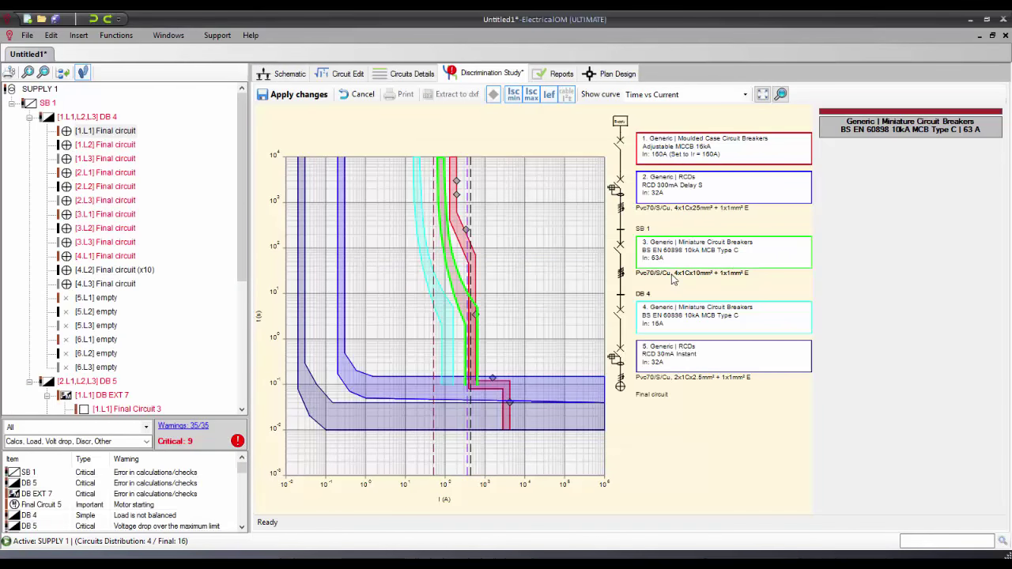
pyautogui.click(680, 155)
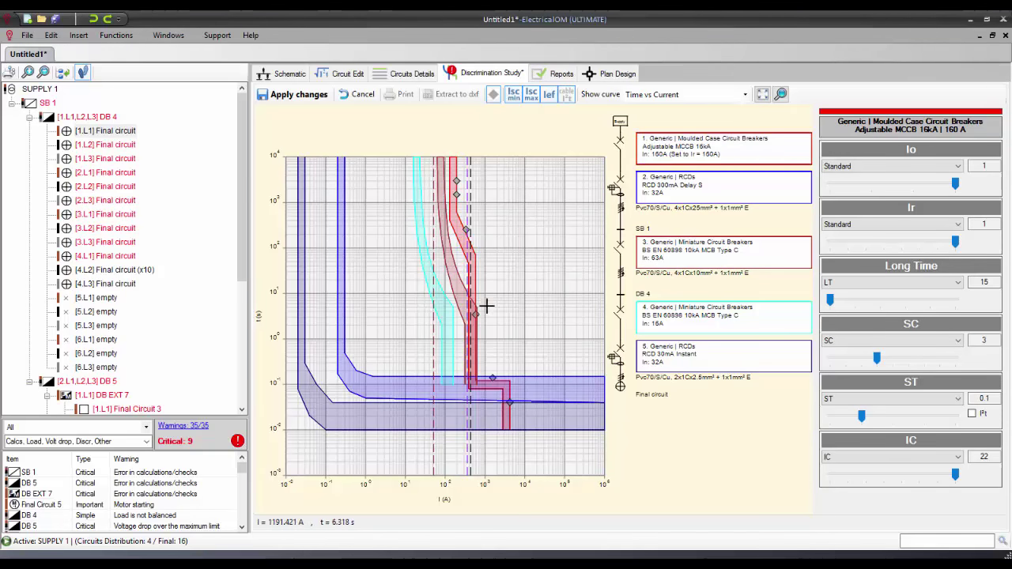
pyautogui.moveTo(479, 318); pyautogui.dragTo(494, 336)
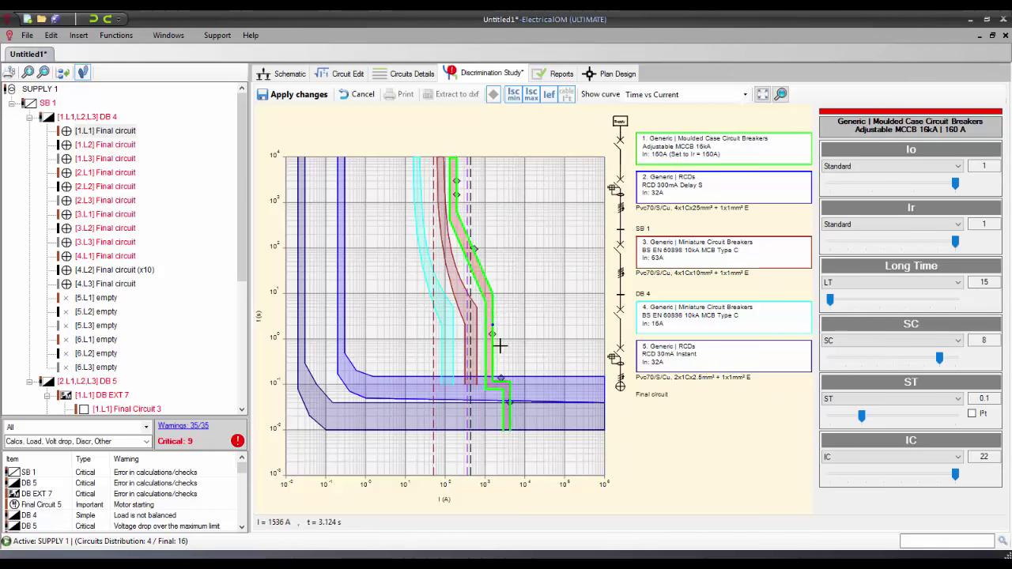
pyautogui.moveTo(502, 378); pyautogui.dragTo(502, 357)
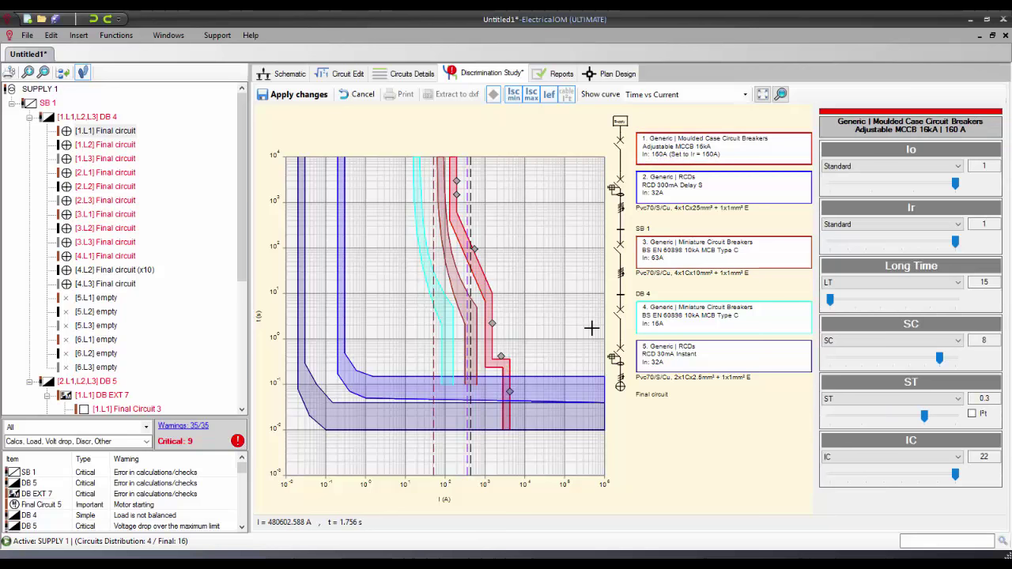
pyautogui.click(281, 94)
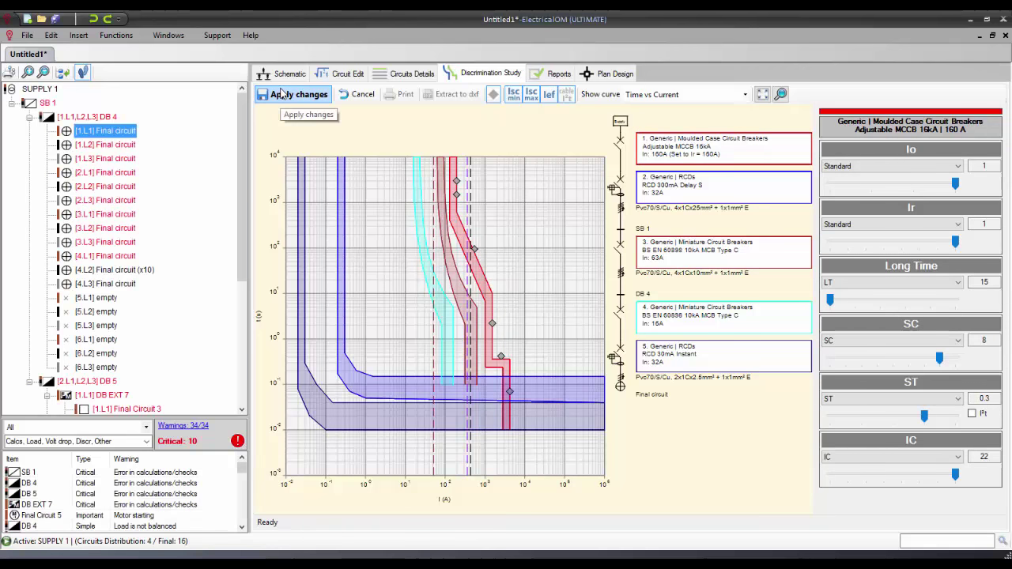
# Set final circuits 1–5 to installation Method 21, under ceiling flat touching, in the Conductor table
pyautogui.click(405, 74)
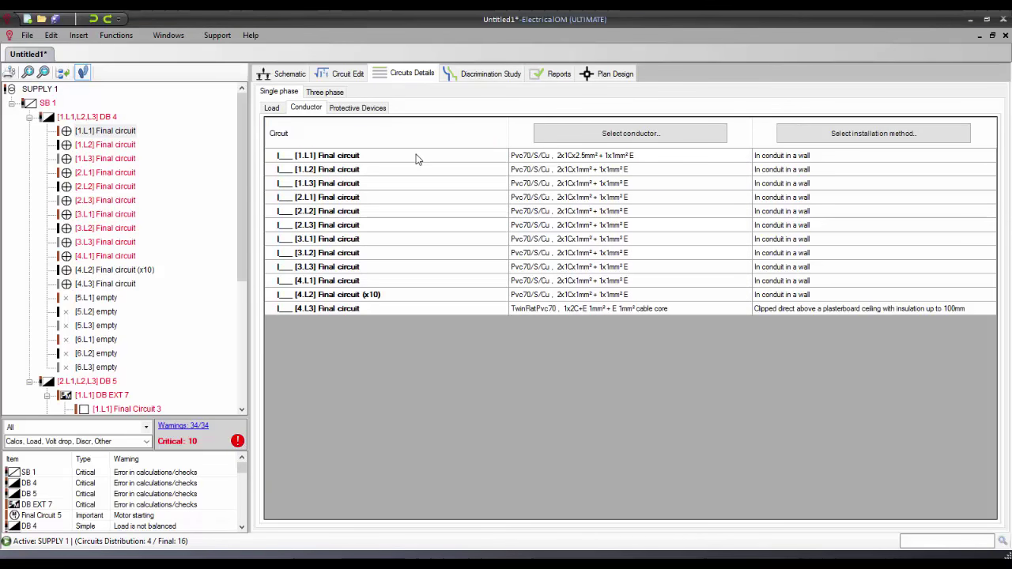
pyautogui.moveTo(418, 158); pyautogui.dragTo(418, 212)
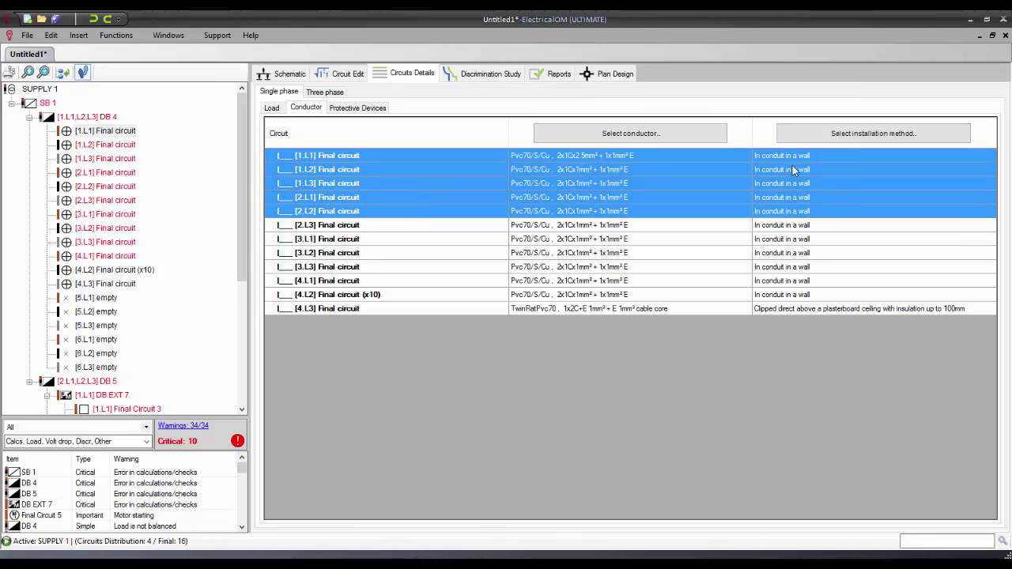
pyautogui.click(848, 138)
pyautogui.click(574, 270)
pyautogui.click(532, 294)
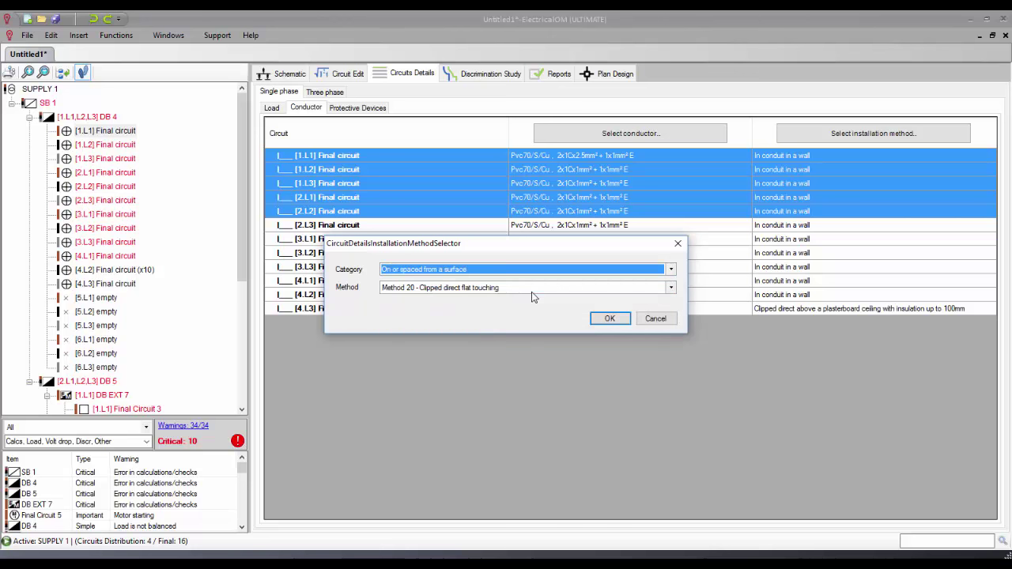
pyautogui.click(513, 291)
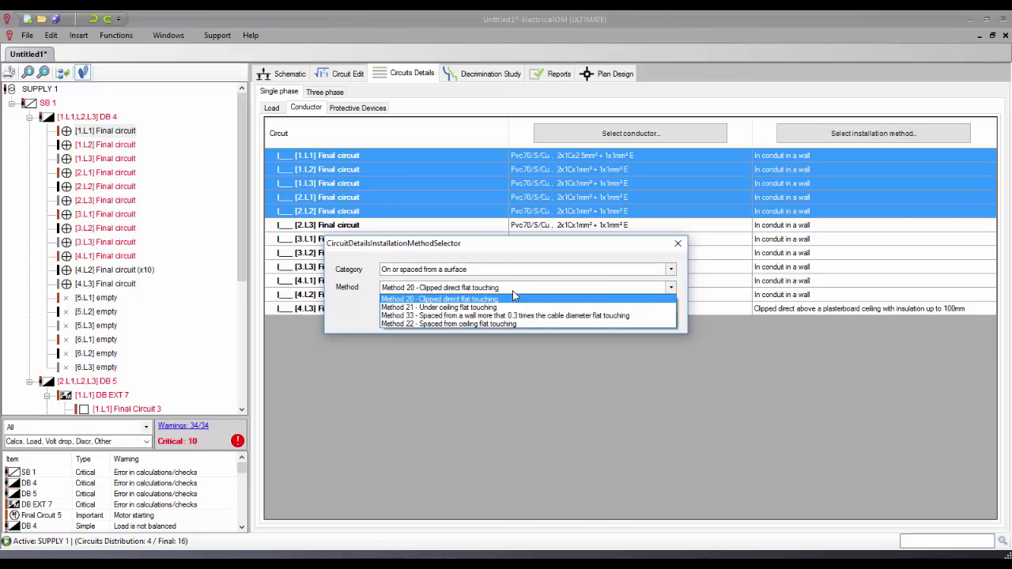
pyautogui.click(510, 308)
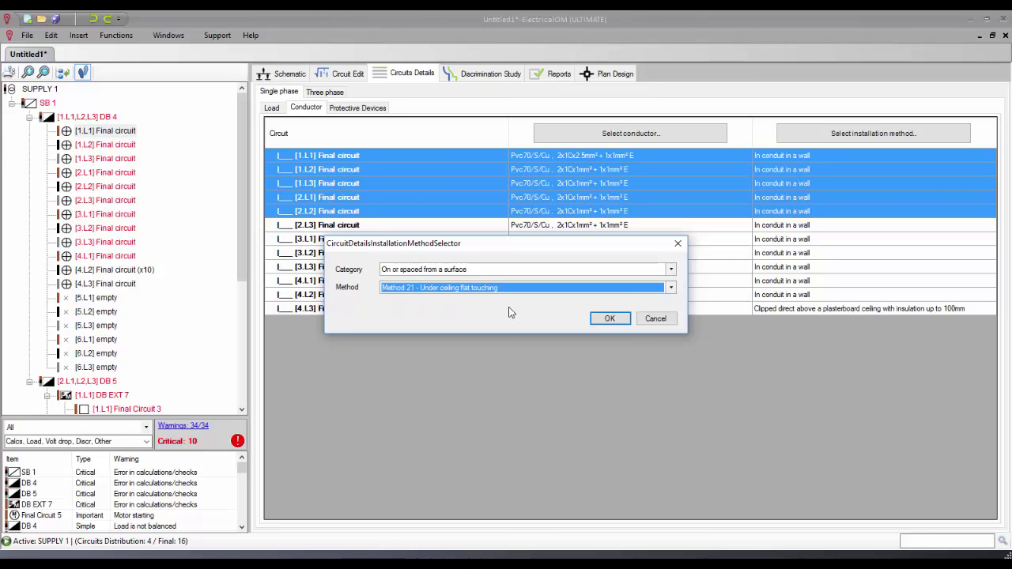
pyautogui.click(610, 319)
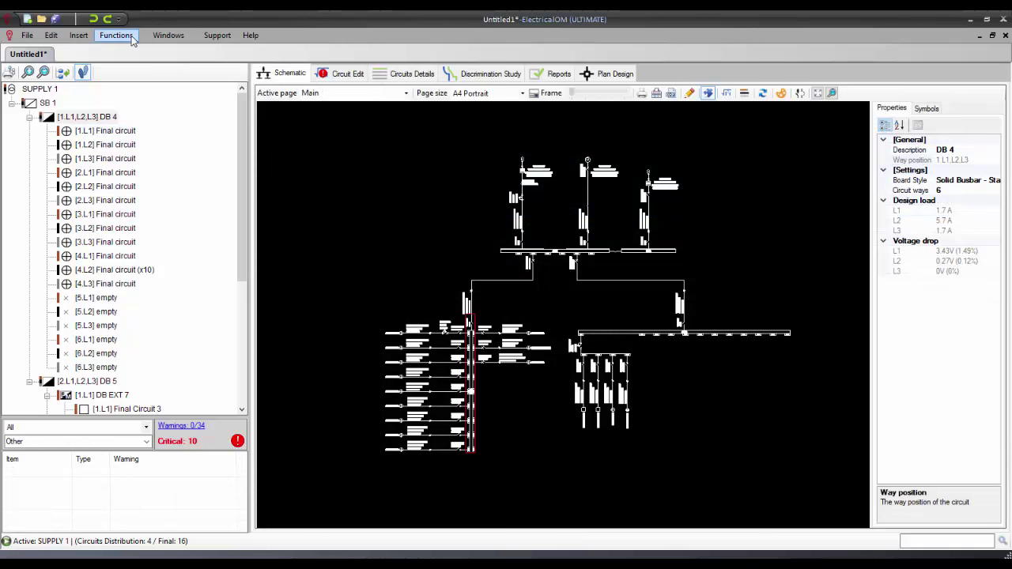
# Create a new operation scenario named Scenario 1
pyautogui.click(131, 36)
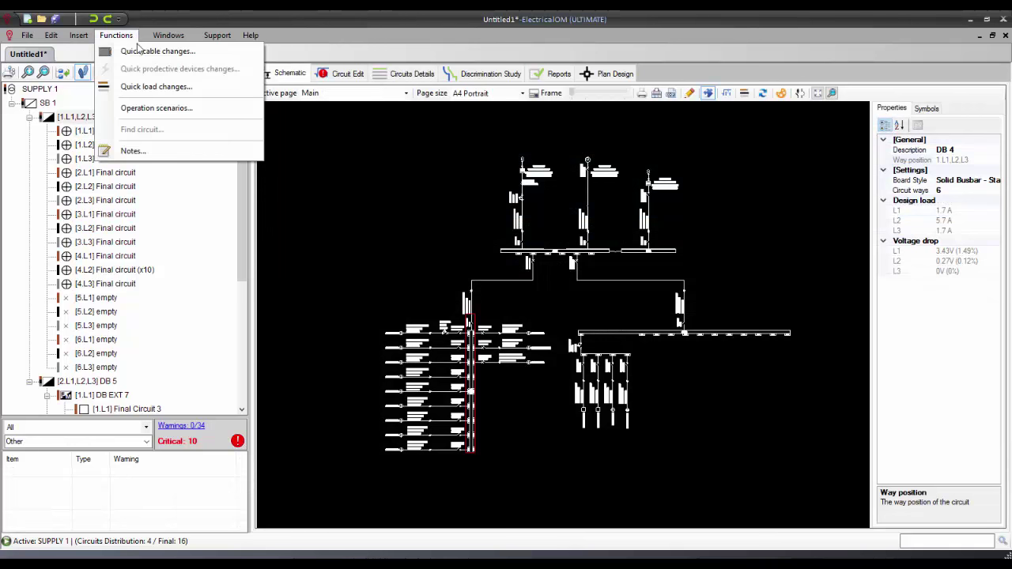
pyautogui.click(157, 107)
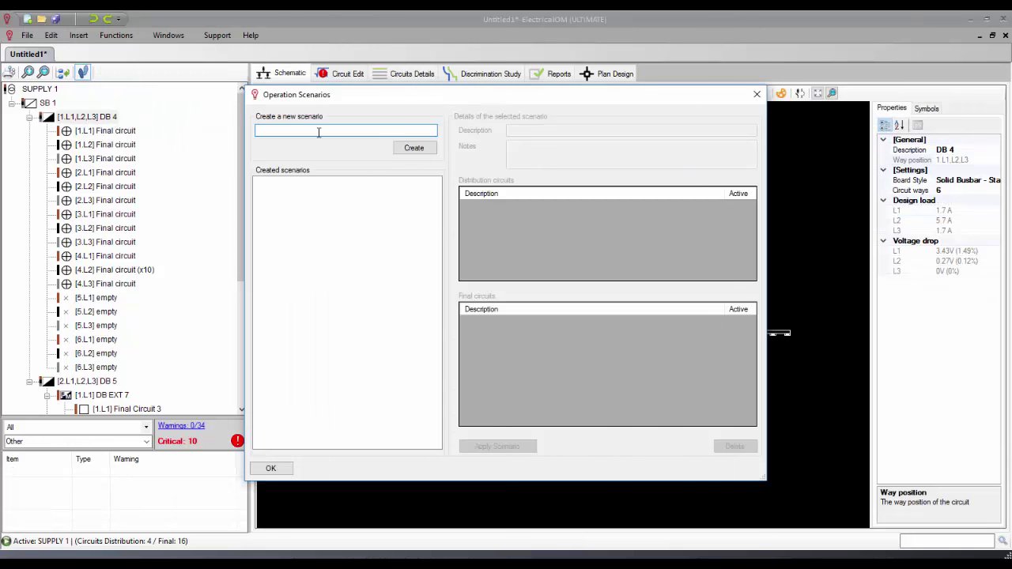
pyautogui.write('Scenario 1')
pyautogui.click(402, 150)
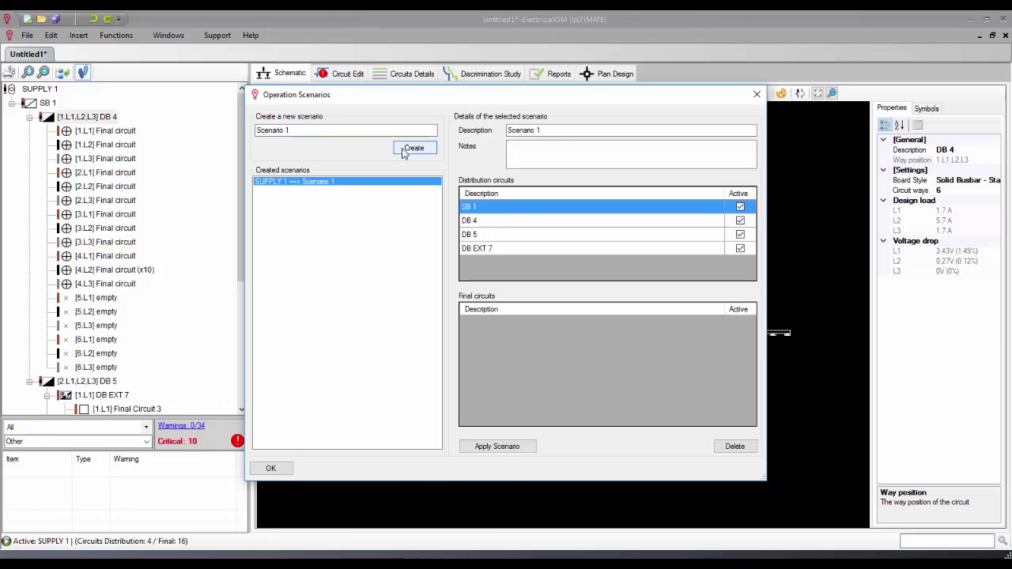
# Switch off DB 4's first five final circuits and load Scenario 1 into the project
pyautogui.click(496, 234)
pyautogui.click(502, 221)
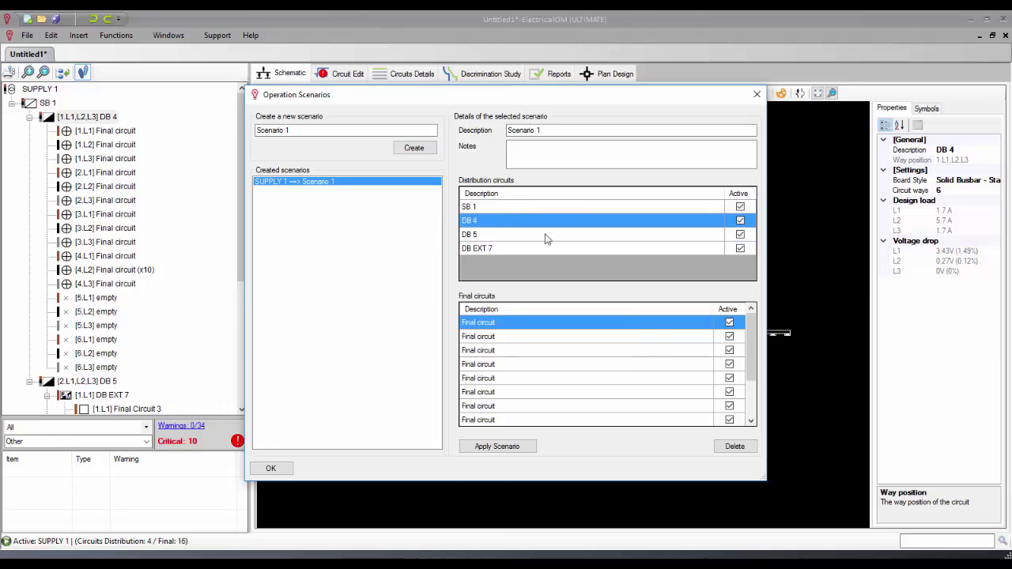
pyautogui.click(729, 323)
pyautogui.click(729, 350)
pyautogui.click(729, 364)
pyautogui.click(503, 448)
pyautogui.click(488, 336)
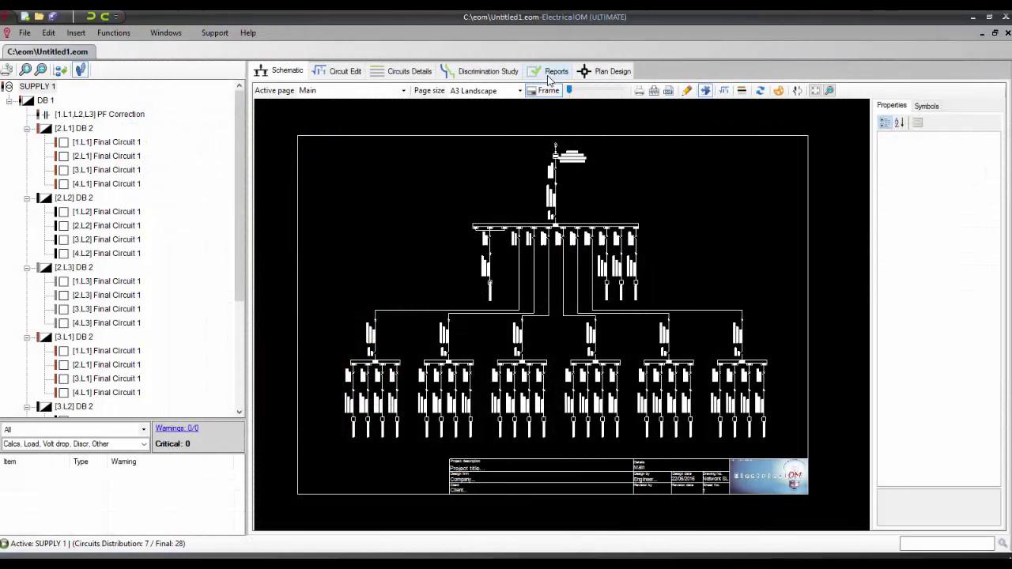
# Generate the calculation report with the cover page and the Protective Devices Discrimination study included
pyautogui.click(554, 72)
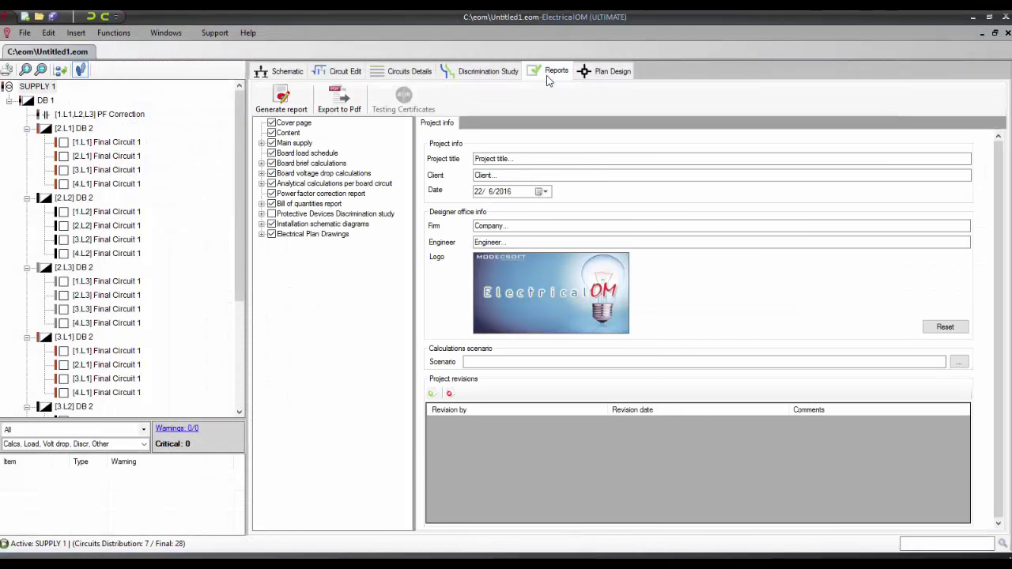
pyautogui.click(307, 124)
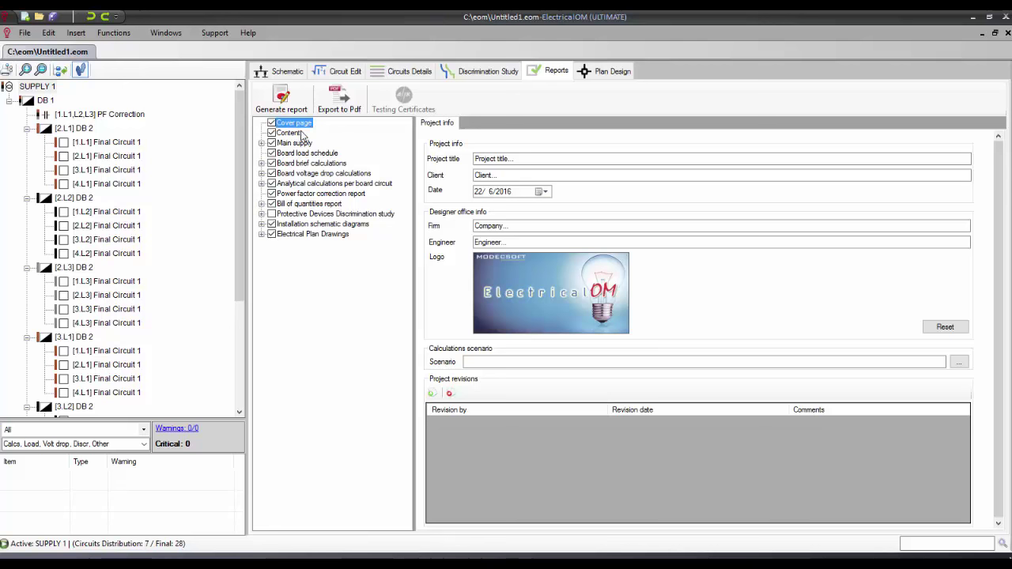
pyautogui.moveTo(299, 141); pyautogui.dragTo(299, 163)
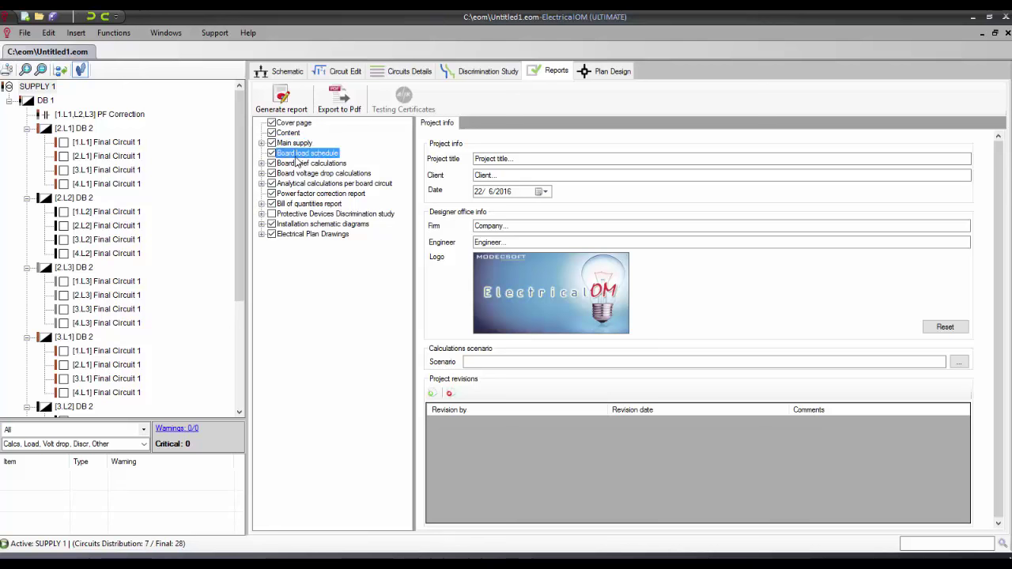
pyautogui.click(272, 214)
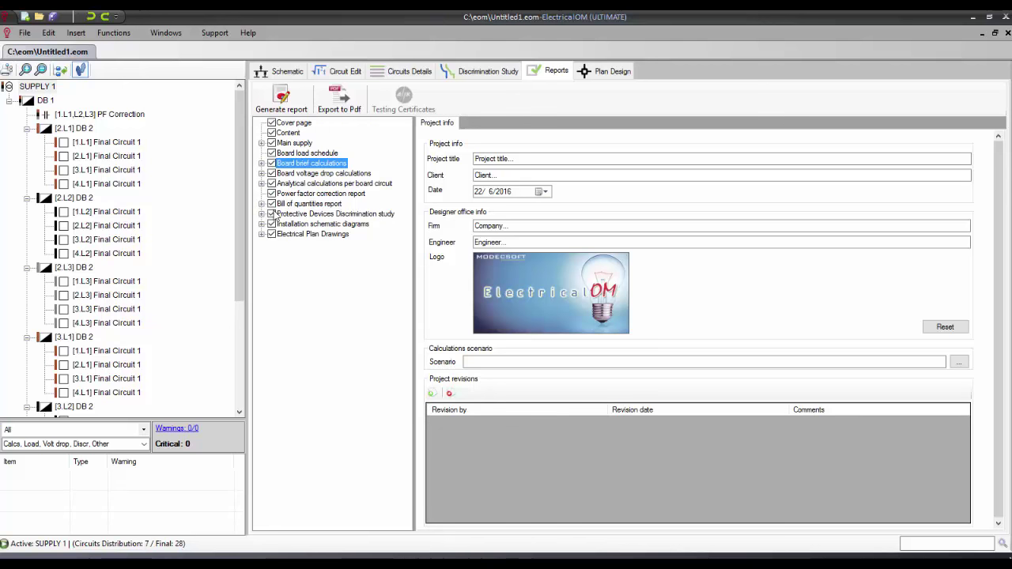
pyautogui.click(286, 100)
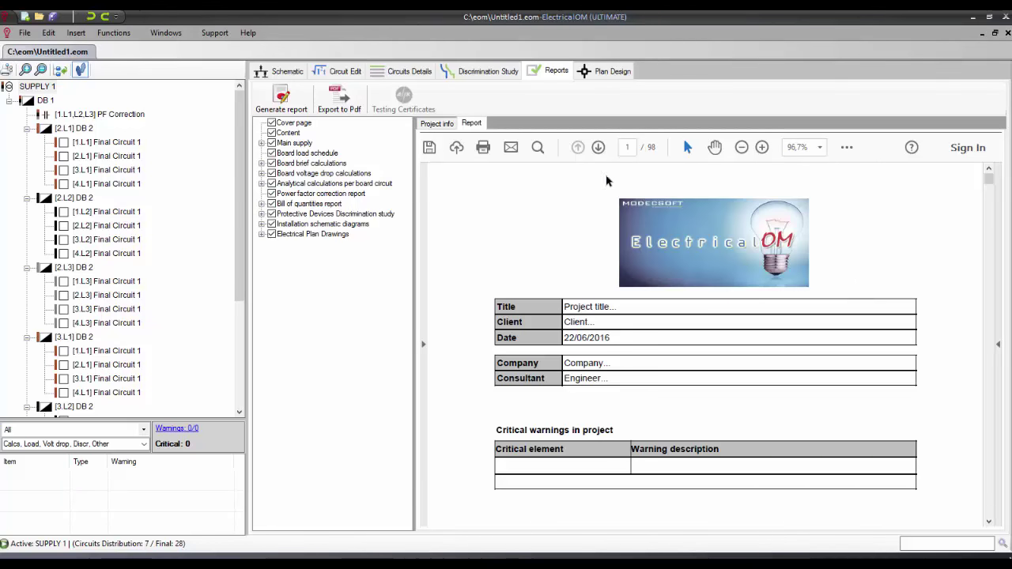
# Zoom out the report preview and scroll down through its pages
pyautogui.click(742, 147)
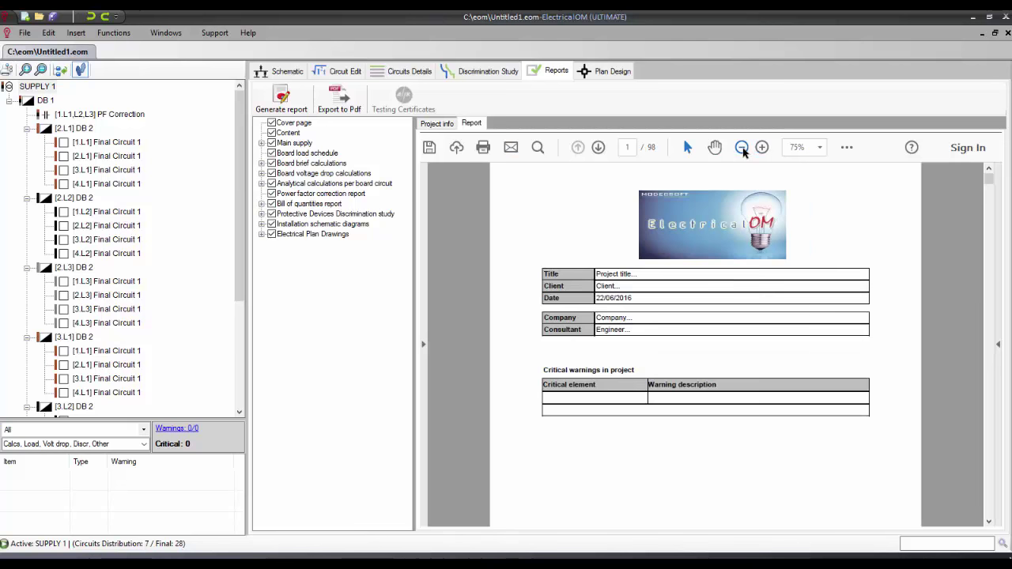
pyautogui.scroll(-2, 754, 310)
pyautogui.scroll(-3, 755, 310)
pyautogui.scroll(-3, 754, 308)
pyautogui.scroll(-1, 754, 308)
pyautogui.scroll(-5, 755, 307)
pyautogui.scroll(-5, 755, 305)
pyautogui.scroll(-3, 754, 305)
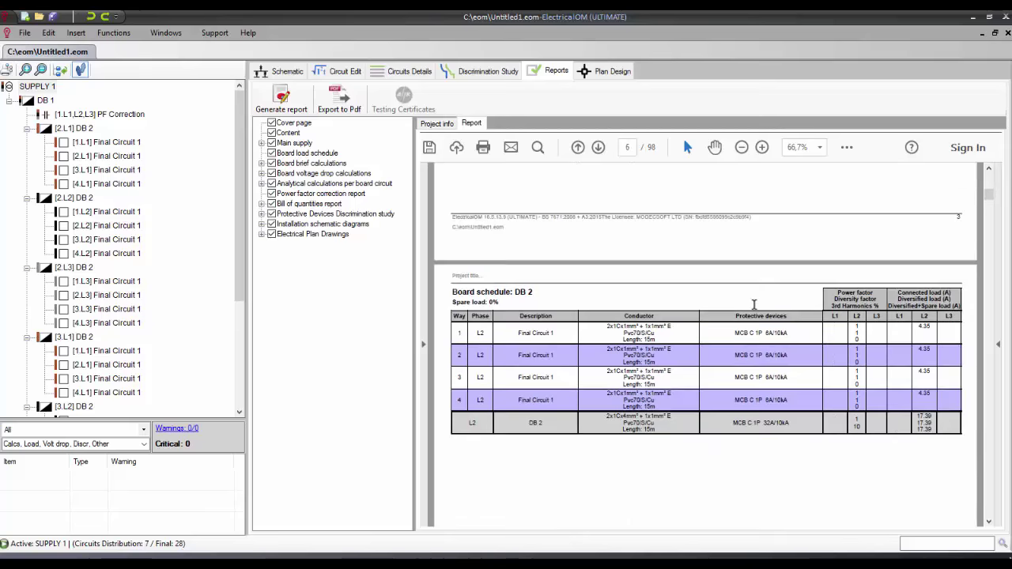
pyautogui.scroll(-2, 754, 305)
pyautogui.scroll(-3, 755, 305)
pyautogui.scroll(-8, 755, 306)
pyautogui.scroll(-7, 754, 305)
pyautogui.scroll(-8, 755, 306)
pyautogui.scroll(-7, 755, 304)
# Jump to the last page, 98/98, showing the installation's single-line schematic diagram
pyautogui.moveTo(989, 269); pyautogui.dragTo(966, 506)
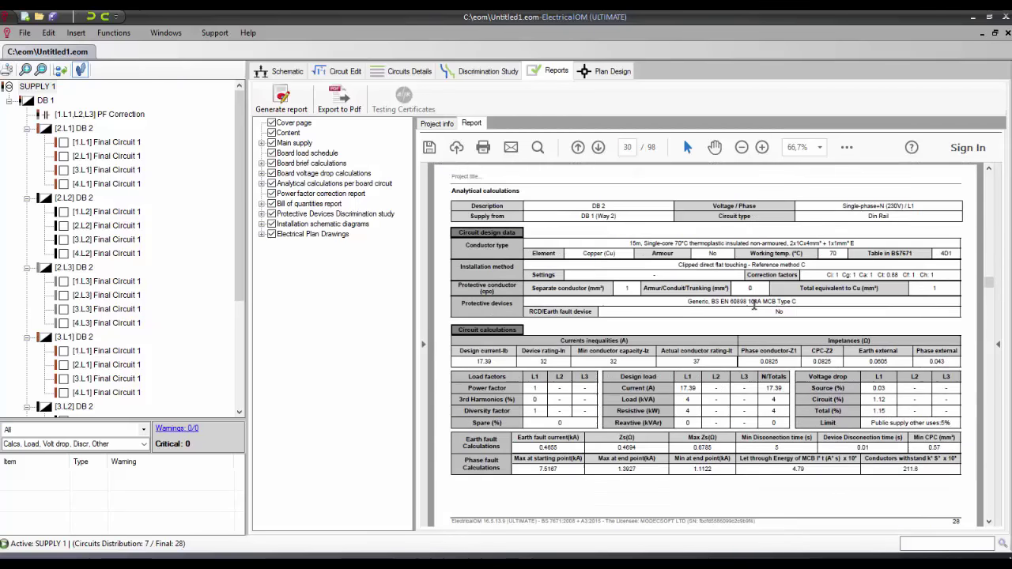
pyautogui.scroll(2, 885, 451)
pyautogui.scroll(2, 886, 396)
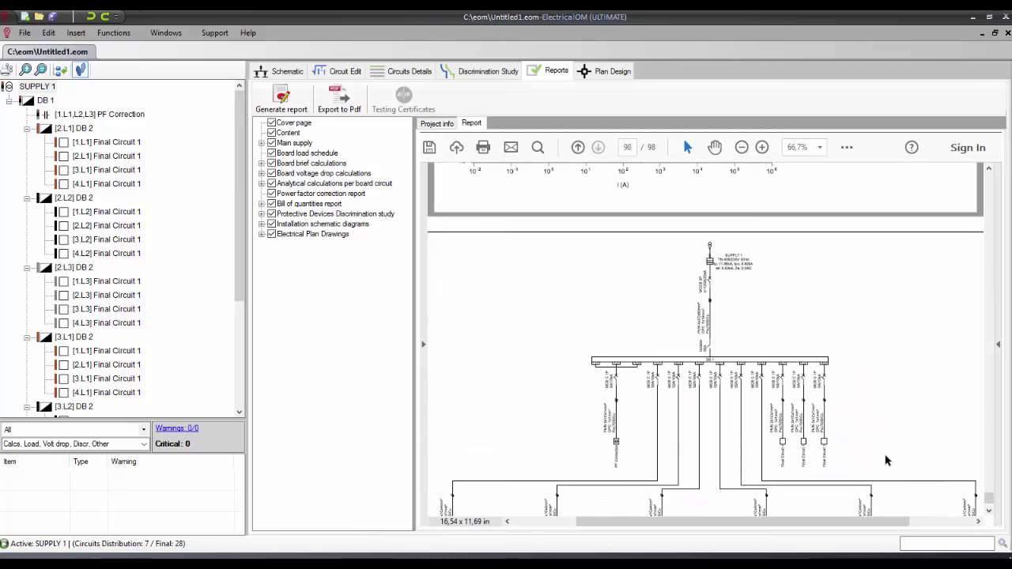
pyautogui.scroll(2, 886, 395)
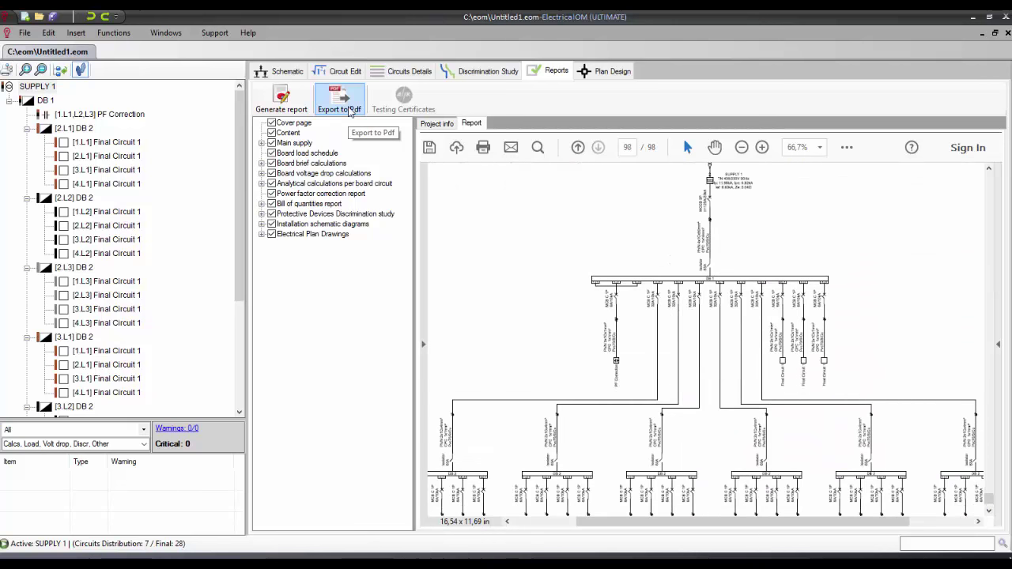
pyautogui.click(281, 71)
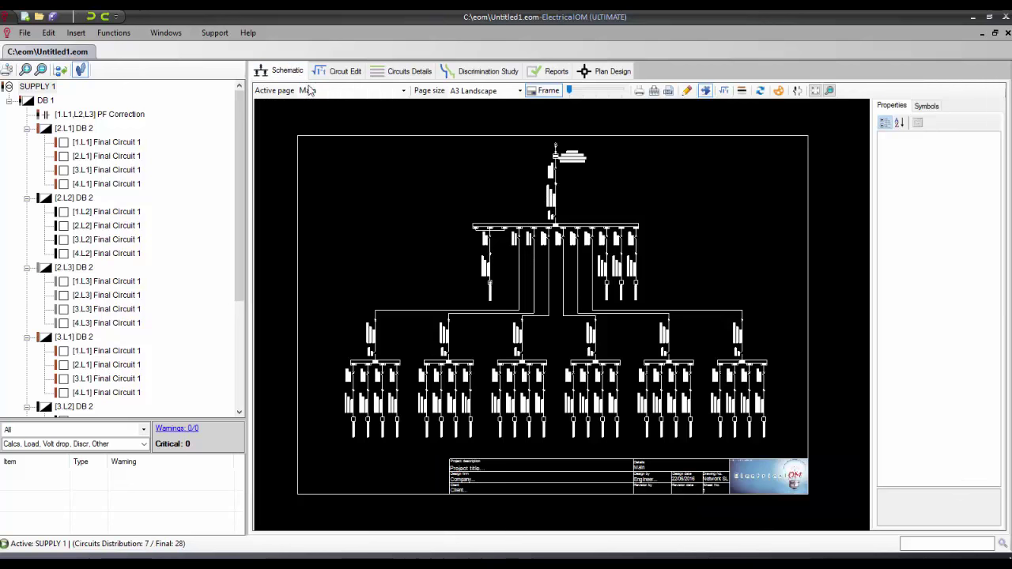